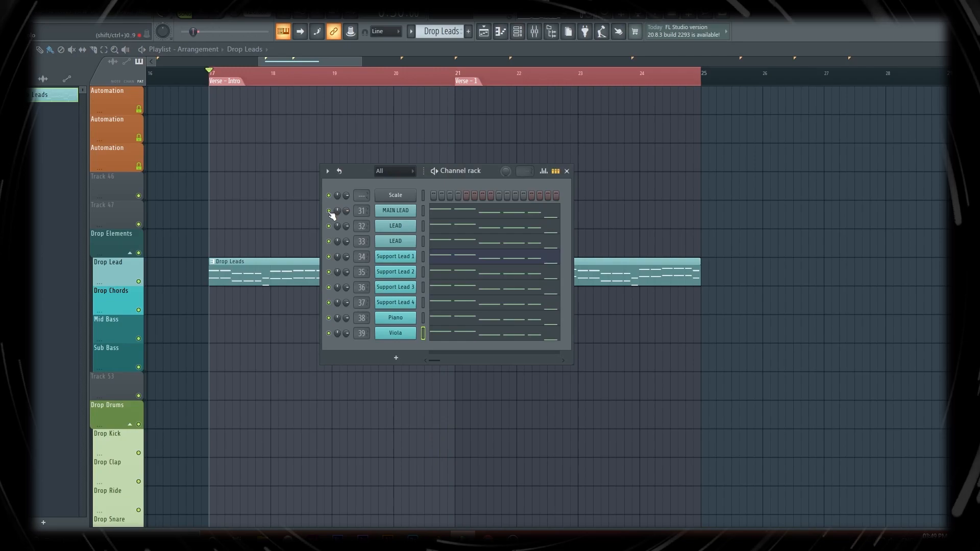
# Step: Start playback and audition the MAIN LEAD, both LEAD channels and Support Lead 1 by soloing them one at a time
pyautogui.click(333, 216)
pyautogui.press('space')
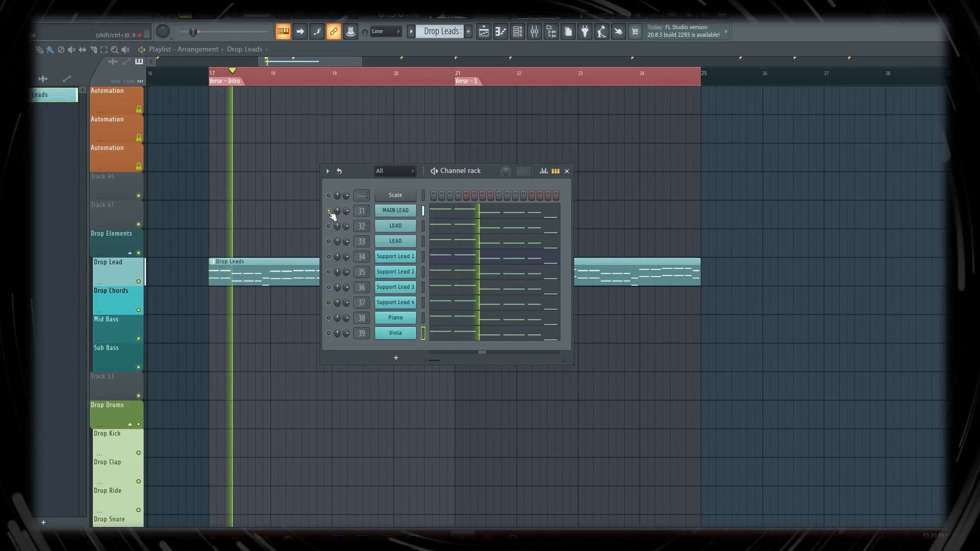
pyautogui.rightClick(329, 225)
pyautogui.click(332, 230)
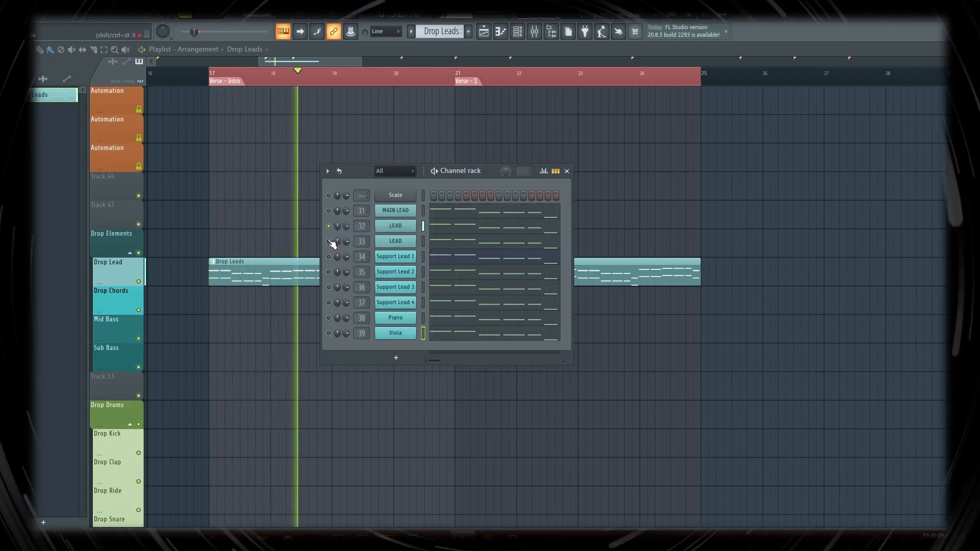
pyautogui.rightClick(329, 241)
pyautogui.click(333, 246)
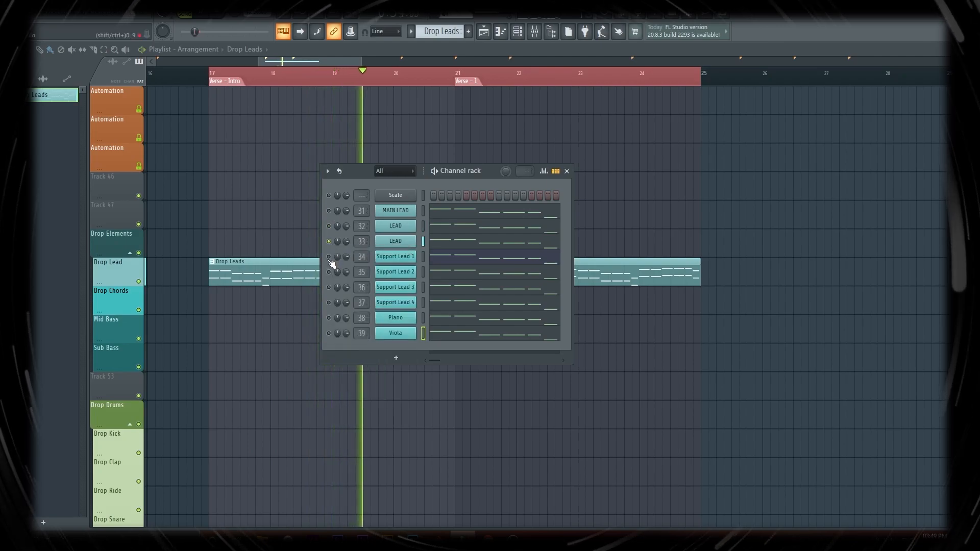
pyautogui.rightClick(330, 256)
pyautogui.click(333, 261)
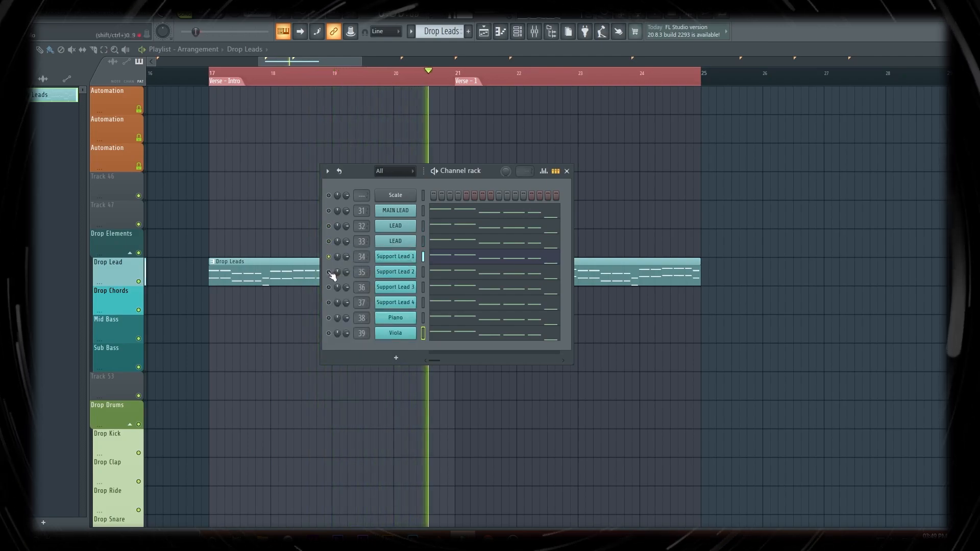
# Step: Audition Support Lead 2, 3 and 4, Piano and Viola by soloing each channel in turn
pyautogui.rightClick(329, 271)
pyautogui.click(333, 277)
pyautogui.rightClick(329, 287)
pyautogui.click(333, 293)
pyautogui.rightClick(329, 303)
pyautogui.click(333, 309)
pyautogui.rightClick(326, 317)
pyautogui.click(332, 322)
pyautogui.rightClick(330, 333)
pyautogui.click(336, 340)
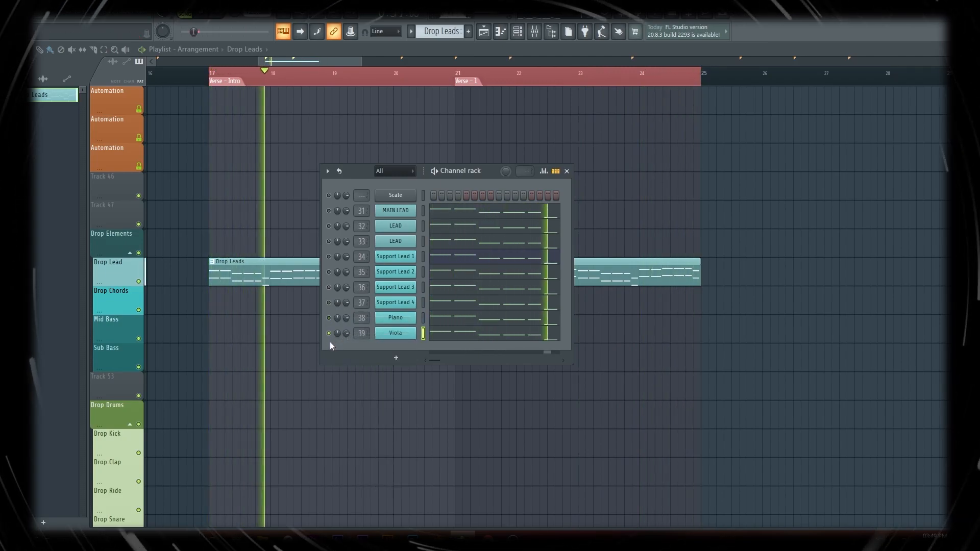
# Step: Unsolo the Viola channel to hear all lead layers together, ending with playback stopped
pyautogui.rightClick(329, 335)
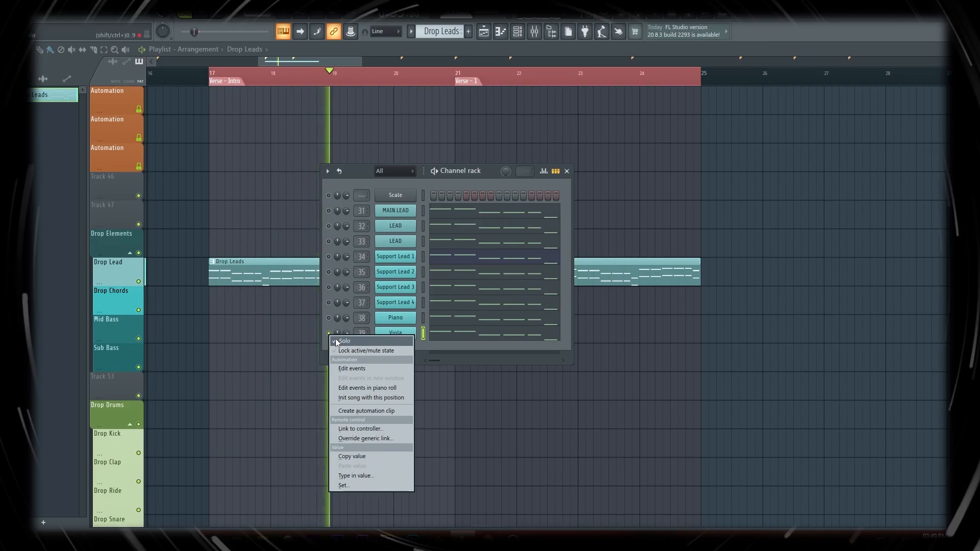
pyautogui.click(336, 338)
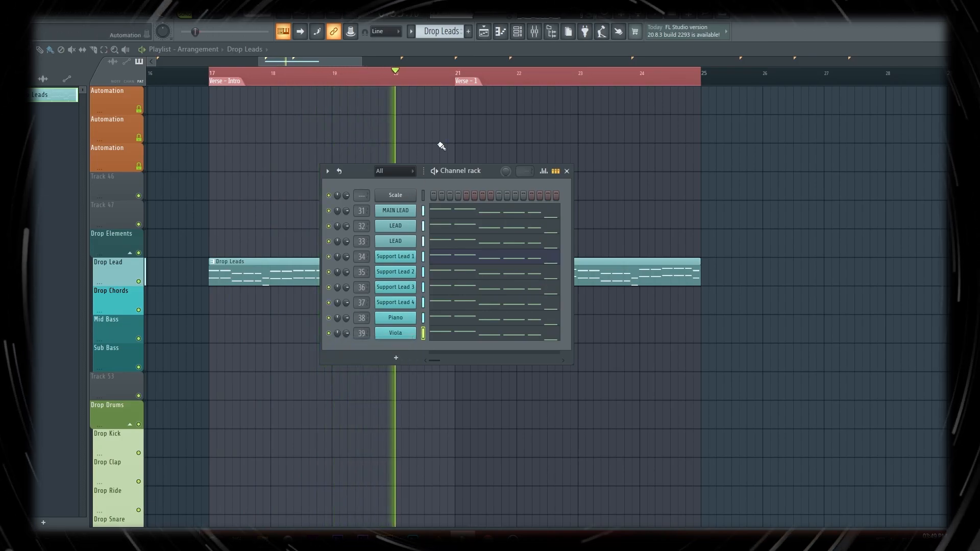
pyautogui.press('space')
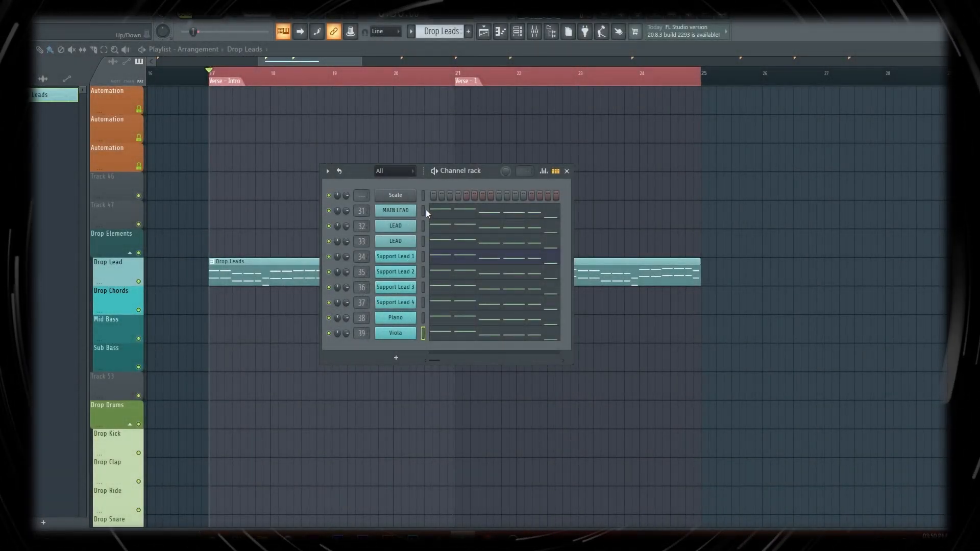
# Step: Examine the piano roll notes of MAIN LEAD, both LEAD channels and Support Lead 1
pyautogui.click(424, 210)
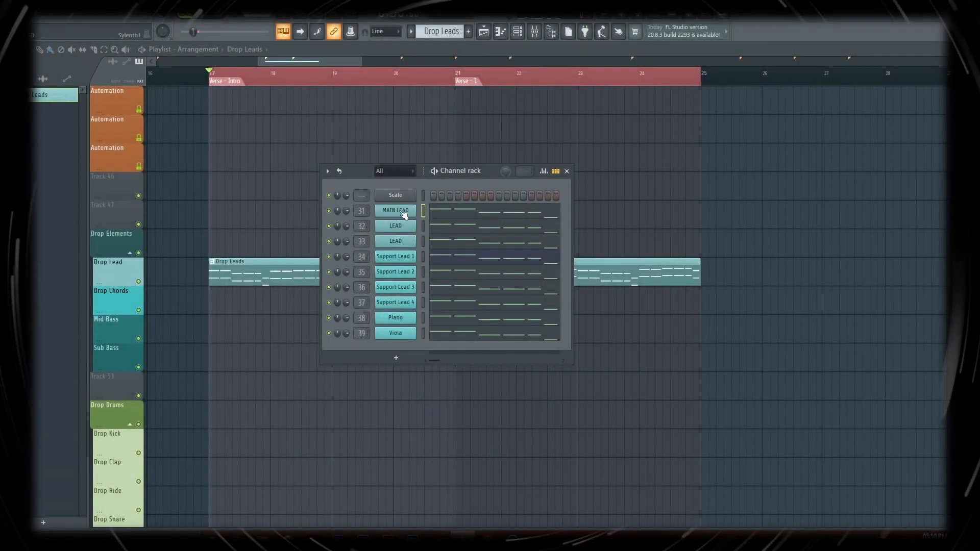
pyautogui.click(445, 211)
pyautogui.keyDown('ctrl'); pyautogui.scroll(-2, 401, 256); pyautogui.keyUp('ctrl')
pyautogui.scroll(-3, 401, 256)
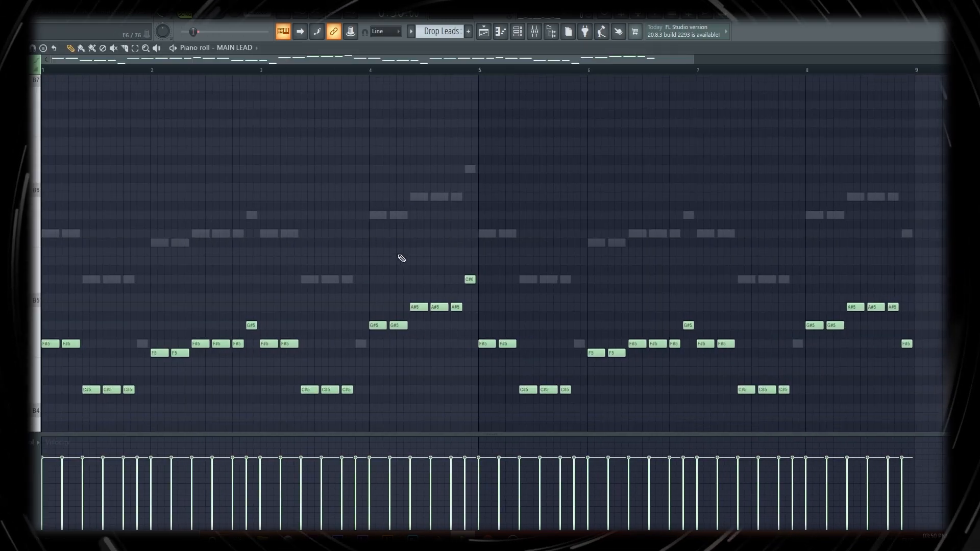
pyautogui.click(516, 32)
pyautogui.click(446, 225)
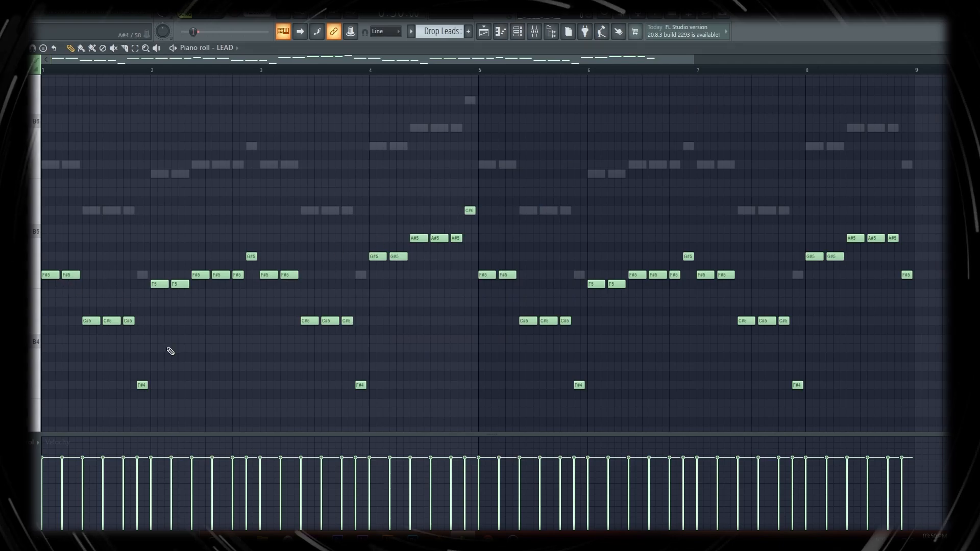
pyautogui.click(518, 31)
pyautogui.click(470, 241)
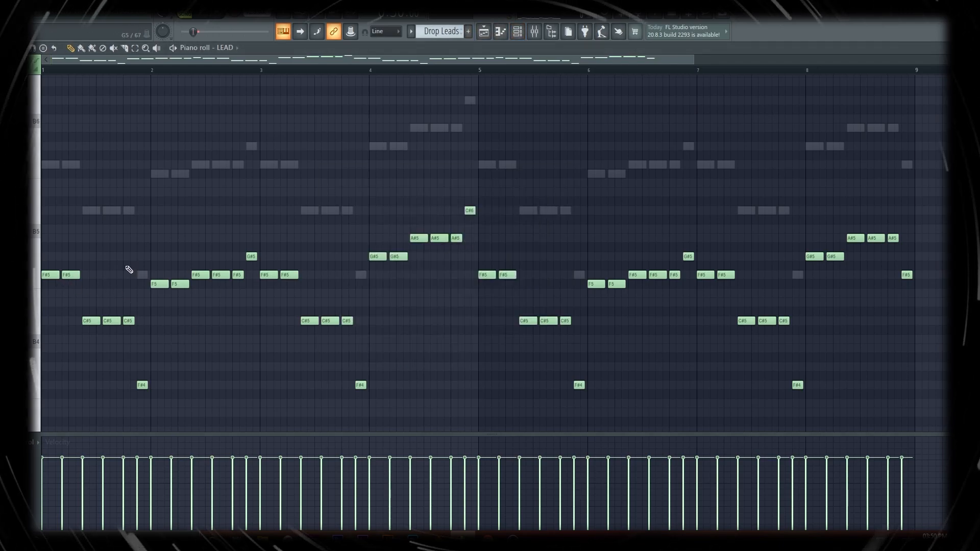
pyautogui.click(518, 32)
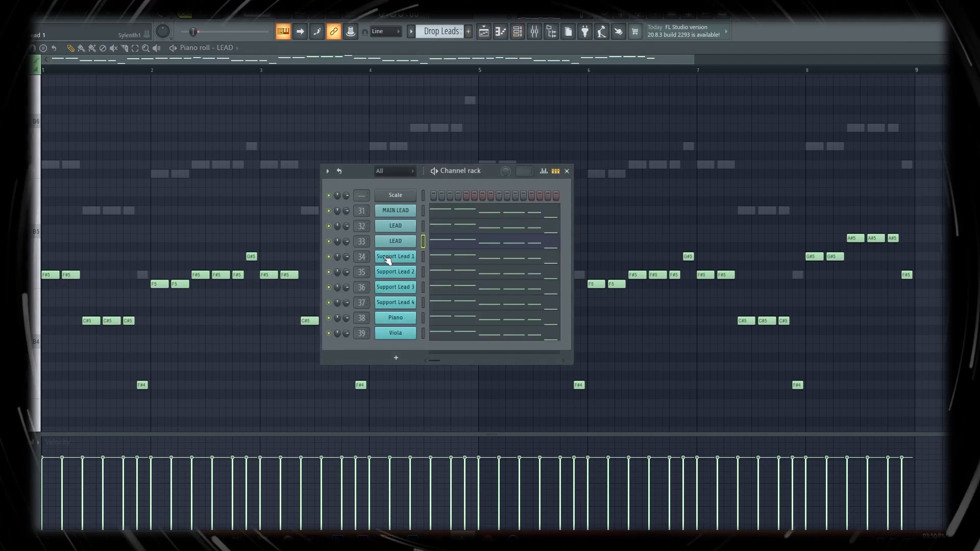
pyautogui.click(444, 256)
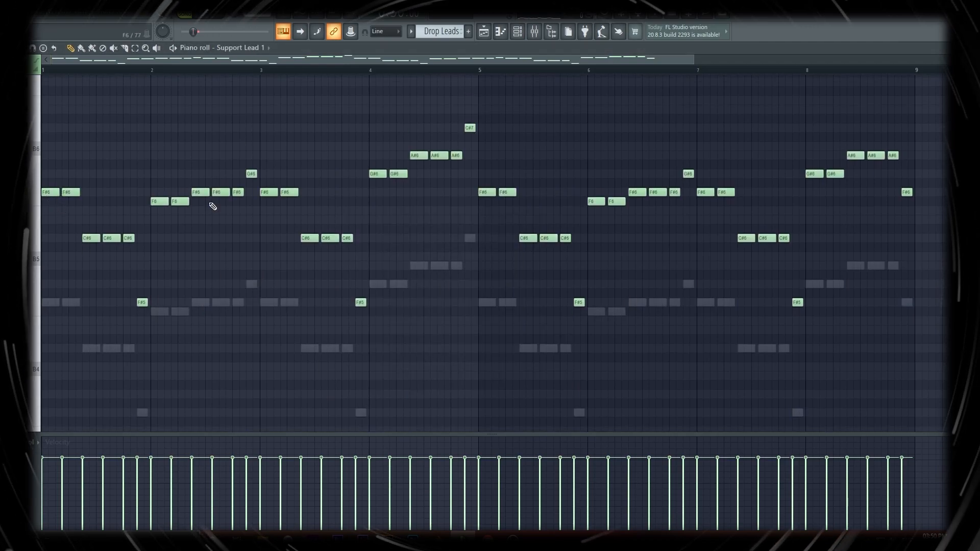
# Step: Examine the piano roll notes of the remaining support leads and the Viola channel
pyautogui.click(501, 32)
pyautogui.press('F6')
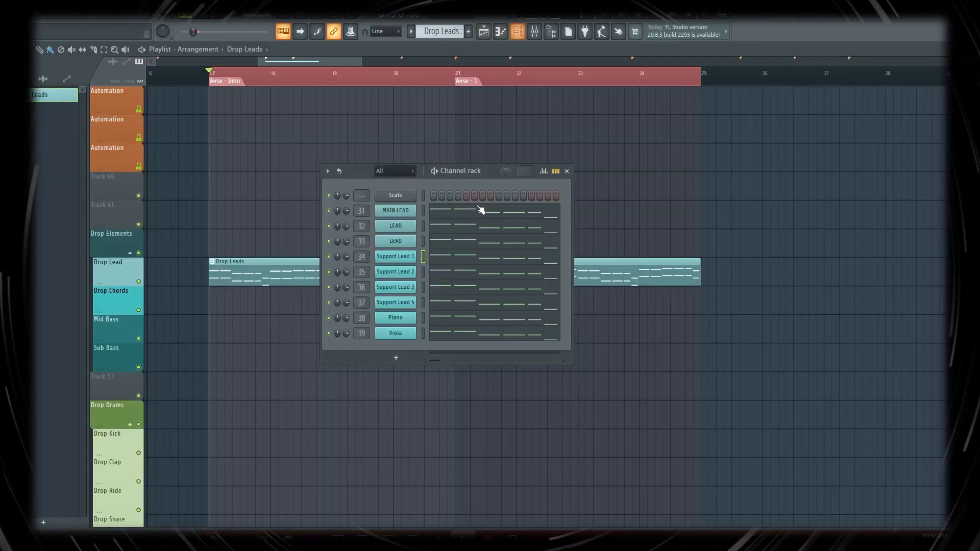
pyautogui.click(464, 271)
pyautogui.press('F6')
pyautogui.click(475, 286)
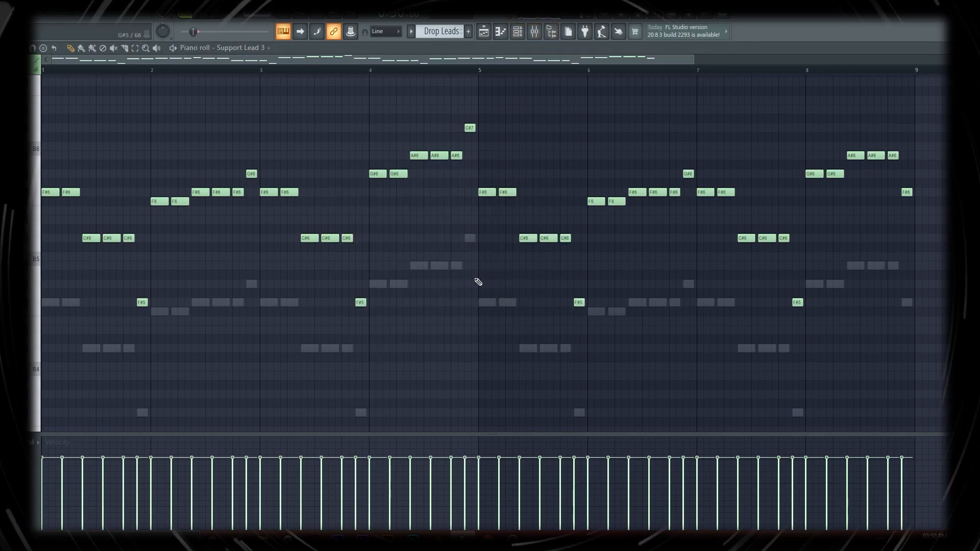
pyautogui.click(520, 34)
pyautogui.click(477, 302)
pyautogui.click(521, 34)
pyautogui.click(479, 289)
pyautogui.press('F6')
pyautogui.click(470, 334)
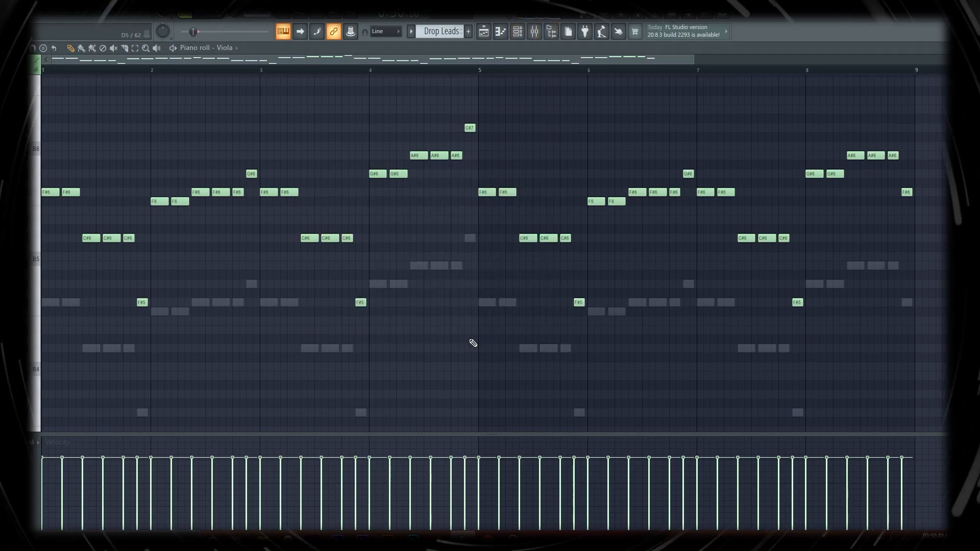
# Step: Play the Drop Leads pattern while comparing the piano roll notes of MAIN LEAD and Support Lead 1
pyautogui.click(517, 31)
pyautogui.click(446, 213)
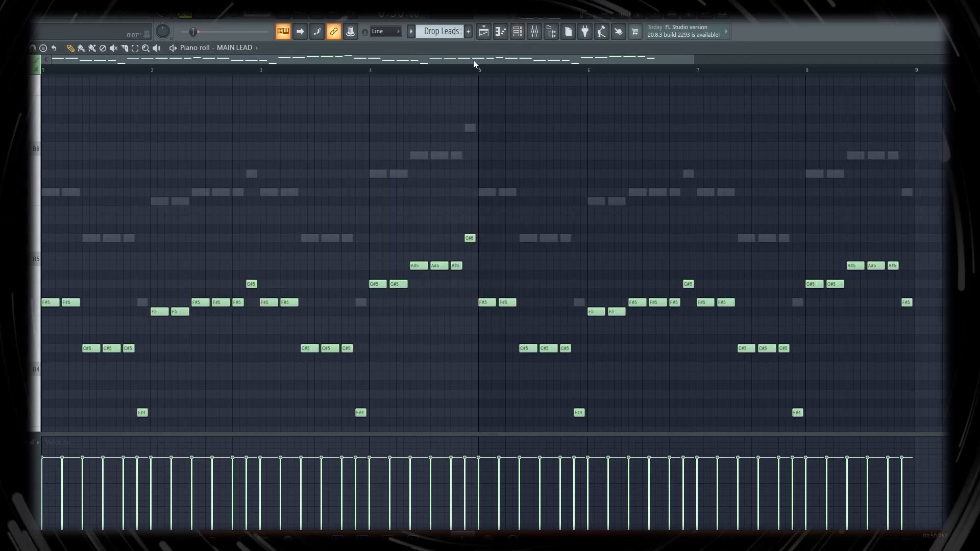
pyautogui.press('space')
pyautogui.scroll(-3, 328, 124)
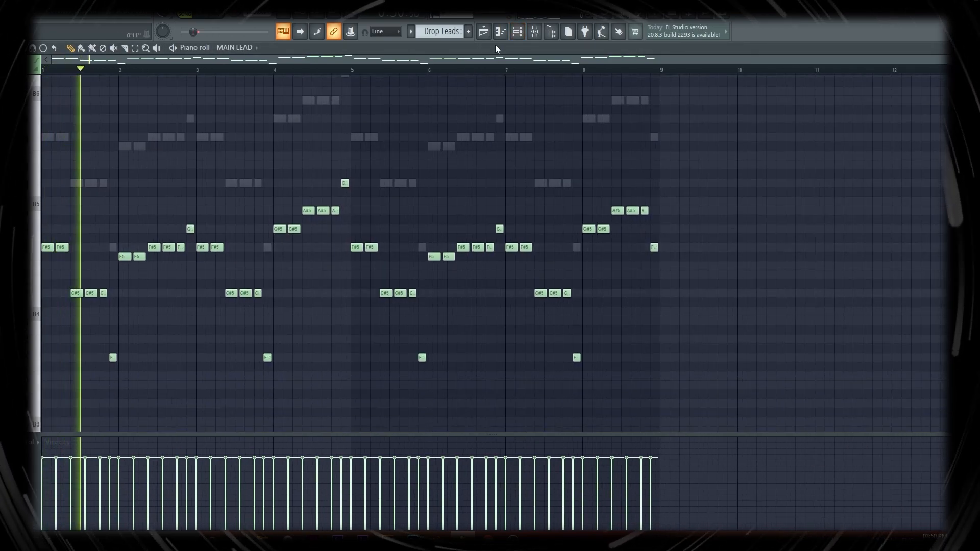
pyautogui.click(517, 32)
pyautogui.click(444, 256)
pyautogui.scroll(2, 452, 256)
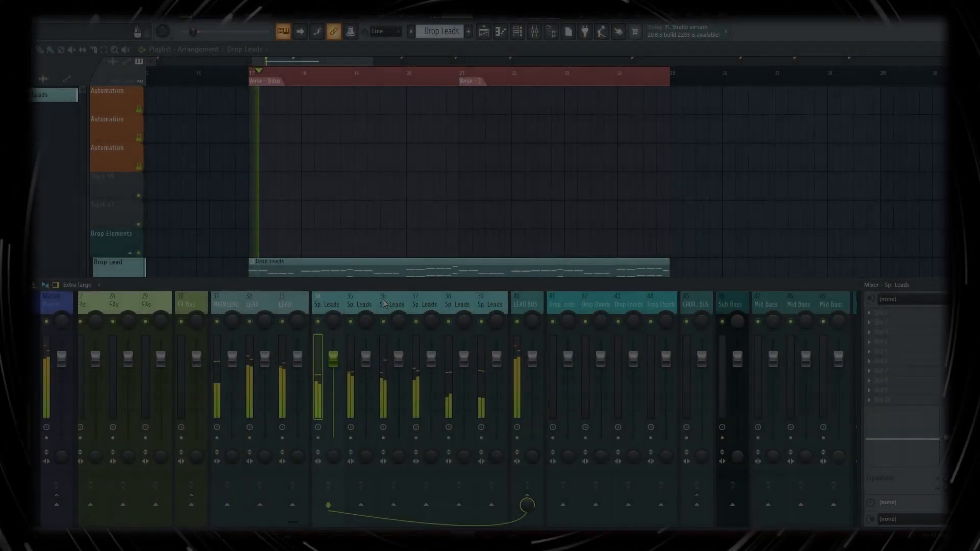
# Step: Stop playback and lower the volume faders of mixer tracks 31 to 39 together all the way down
pyautogui.hscroll(-5, 383, 304)
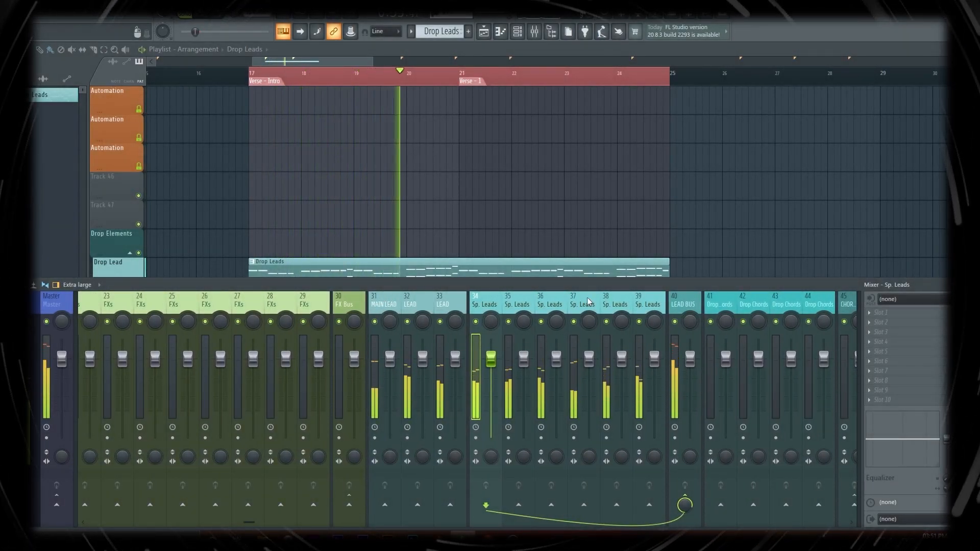
pyautogui.press('space')
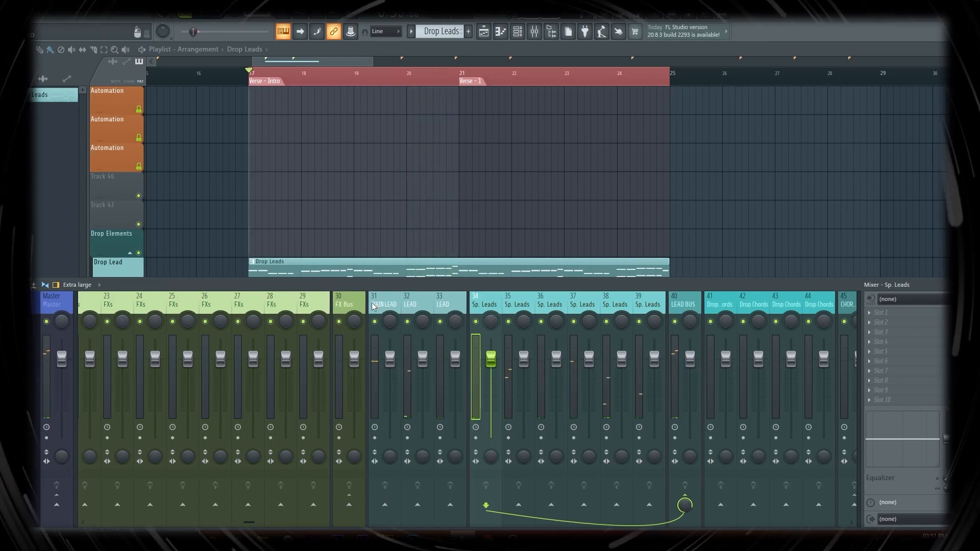
pyautogui.moveTo(378, 305); pyautogui.dragTo(638, 301)
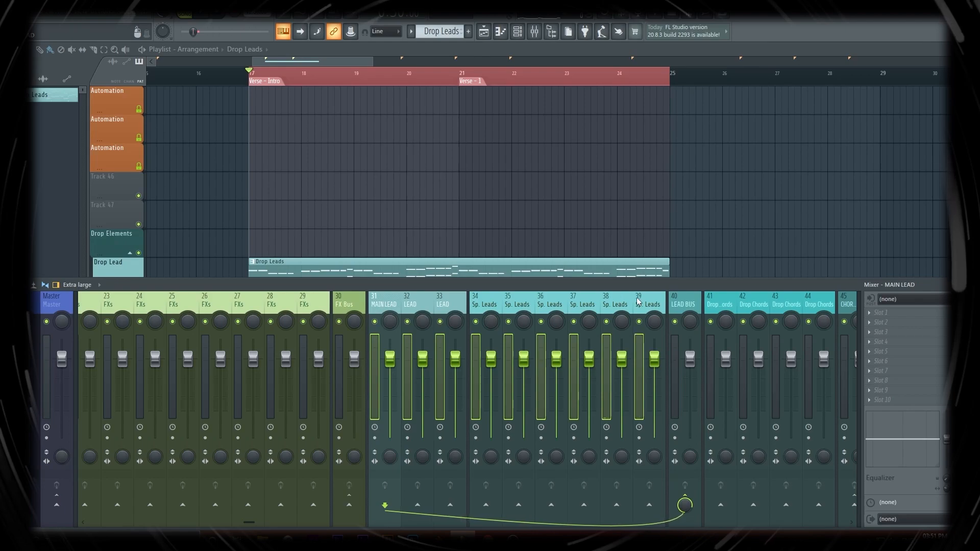
pyautogui.moveTo(589, 359); pyautogui.dragTo(590, 445)
pyautogui.click(488, 297)
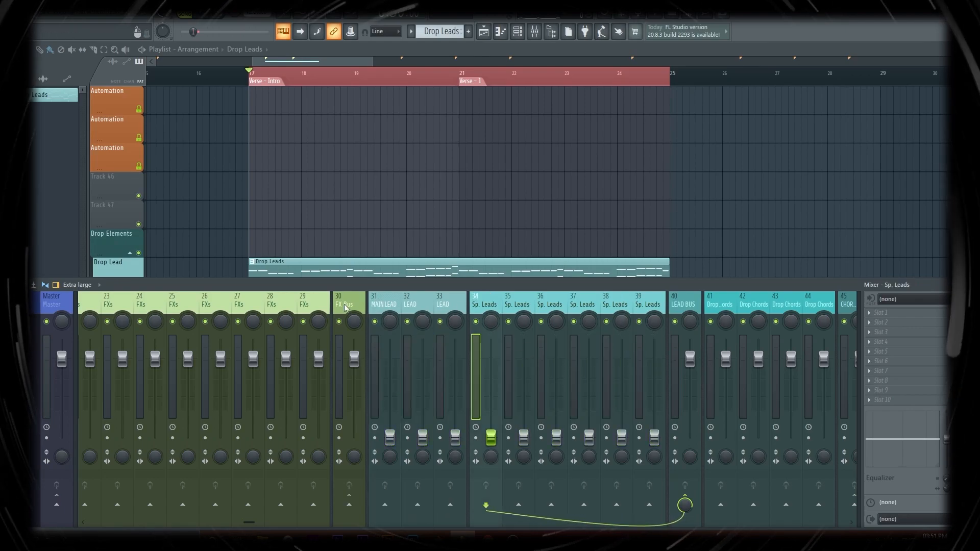
# Step: During playback, set MAIN LEAD to -2.5 dB, LEAD track 32 to -4.1 dB and LEAD track 33 to about the main lead's level
pyautogui.click(375, 305)
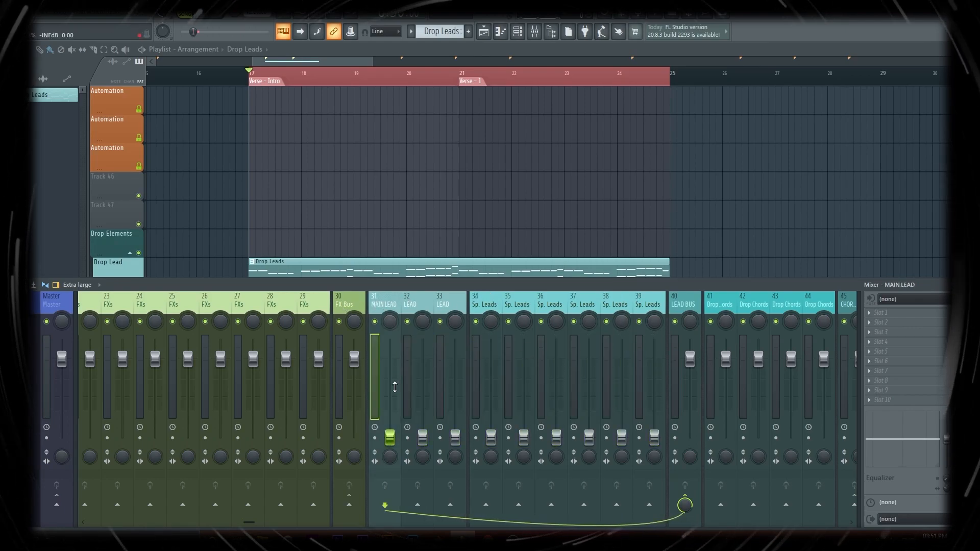
pyautogui.press('space')
pyautogui.moveTo(391, 445); pyautogui.dragTo(390, 368)
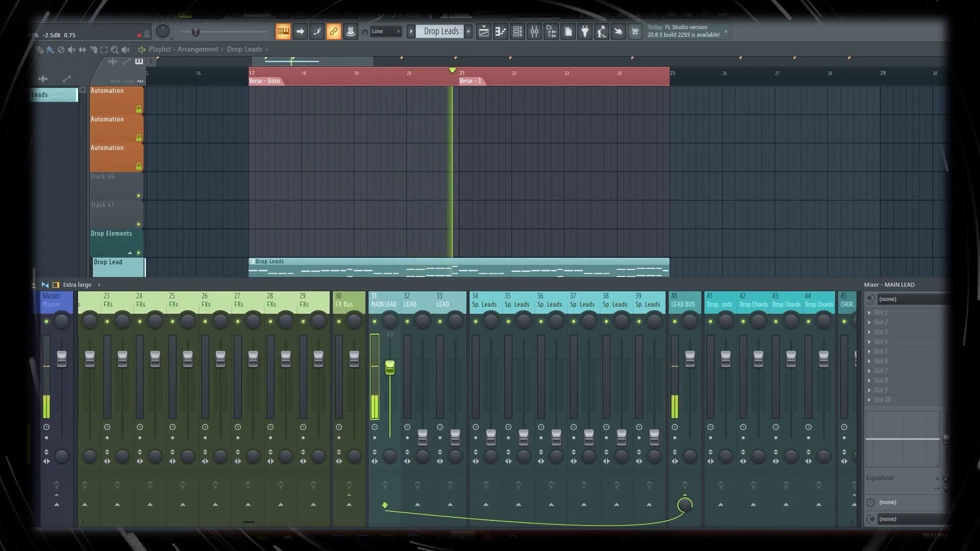
pyautogui.moveTo(423, 438); pyautogui.dragTo(423, 368)
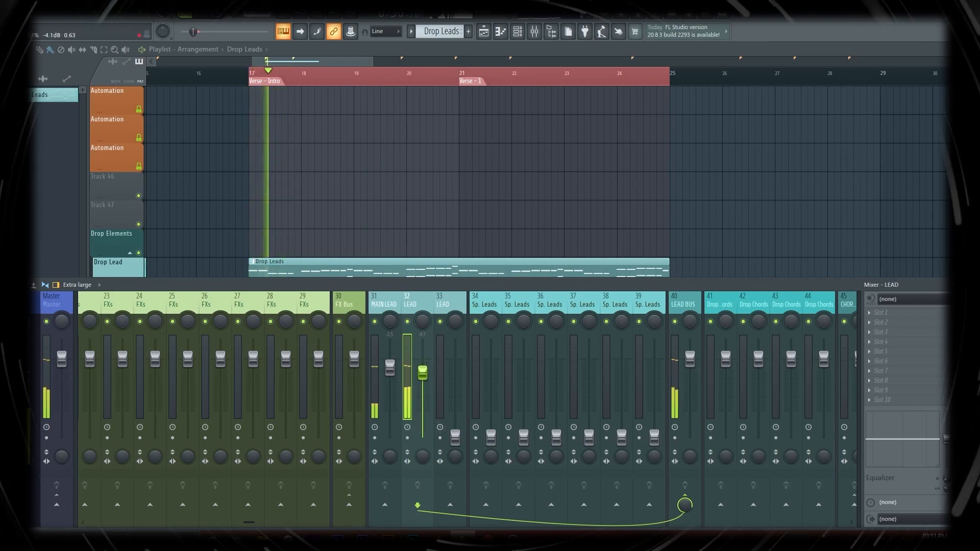
pyautogui.moveTo(455, 438); pyautogui.dragTo(460, 371)
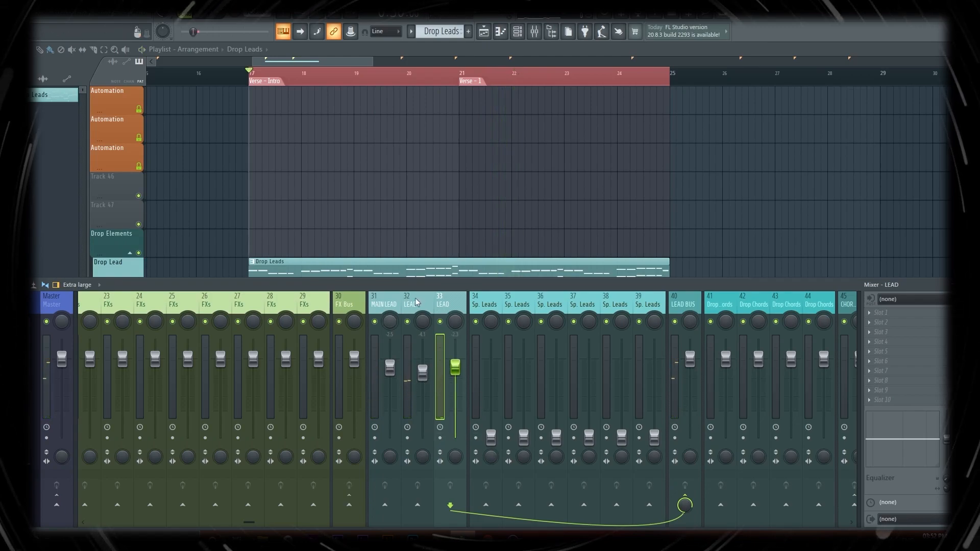
# Step: Solo the MAIN LEAD mixer track and set its stereo separation to 45% merged during playback
pyautogui.click(392, 304)
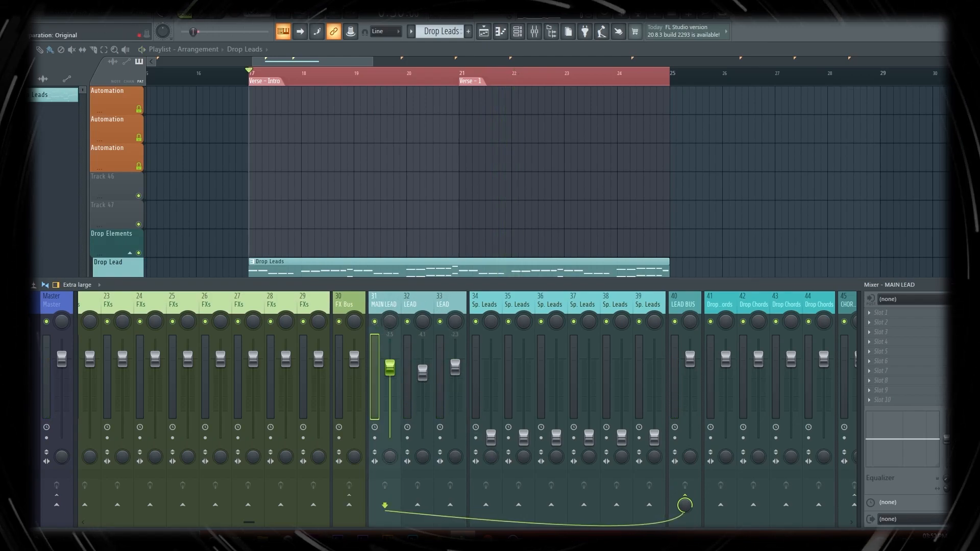
pyautogui.rightClick(375, 321)
pyautogui.press('space')
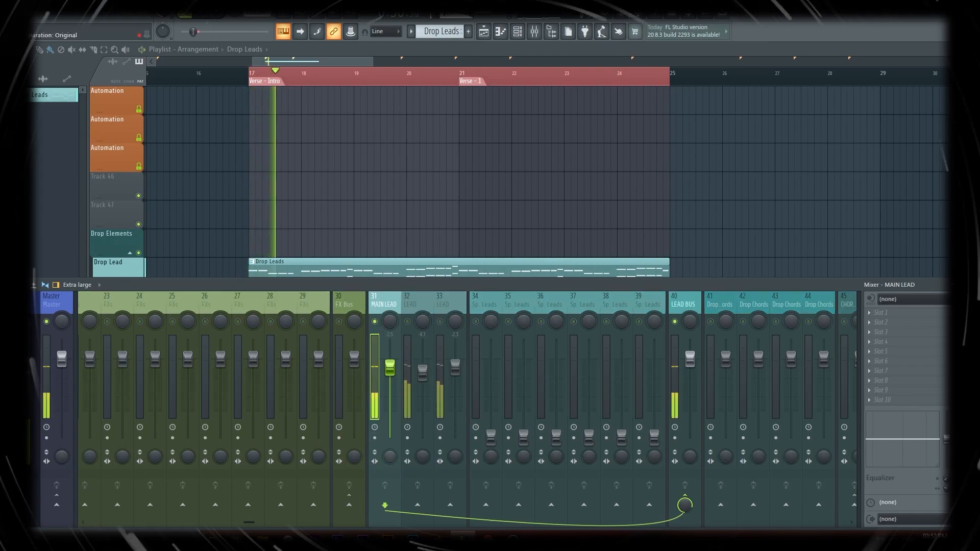
pyautogui.moveTo(390, 460); pyautogui.dragTo(390, 485)
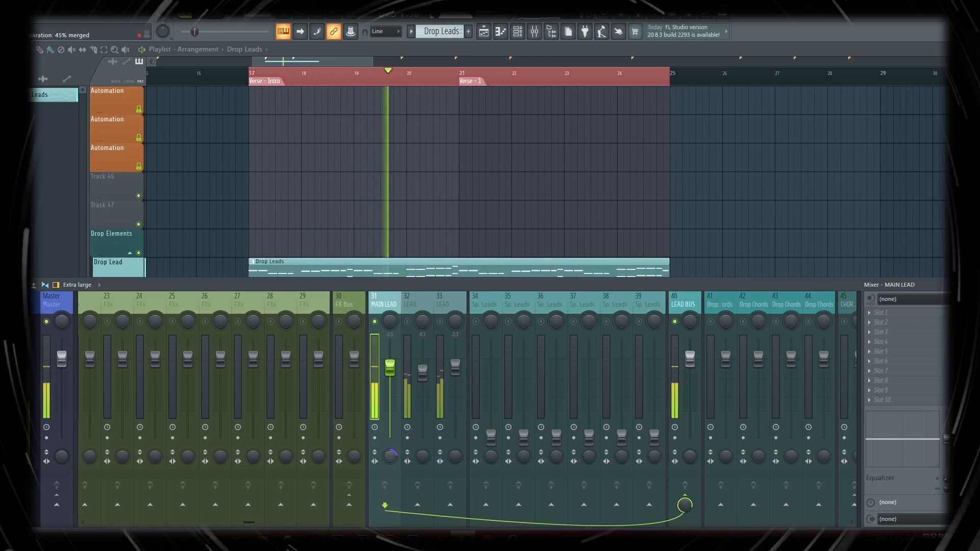
# Step: Partly merge the stereo separation of LEAD tracks 32 and 33 while soloing them, leaving all mixer tracks unsoloed
pyautogui.rightClick(407, 321)
pyautogui.moveTo(422, 456); pyautogui.dragTo(458, 471)
pyautogui.rightClick(440, 322)
pyautogui.rightClick(440, 322)
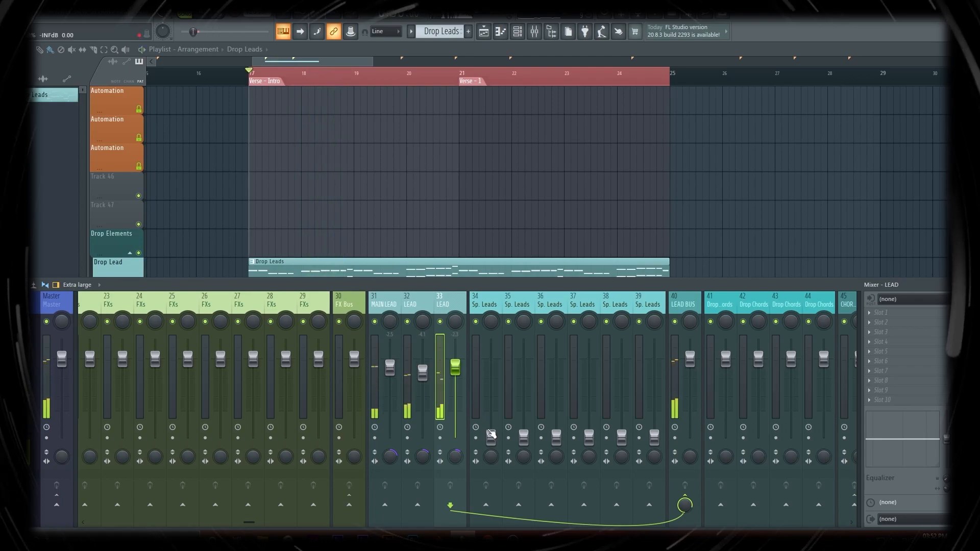
# Step: Raise the levels of Sp. Leads mixer tracks 34 to 37 individually by ear, with track 37 at -4.3 dB
pyautogui.moveTo(492, 435); pyautogui.dragTo(491, 364)
pyautogui.moveTo(523, 438); pyautogui.dragTo(523, 375)
pyautogui.moveTo(558, 437); pyautogui.dragTo(558, 368)
pyautogui.moveTo(589, 437); pyautogui.dragTo(589, 384)
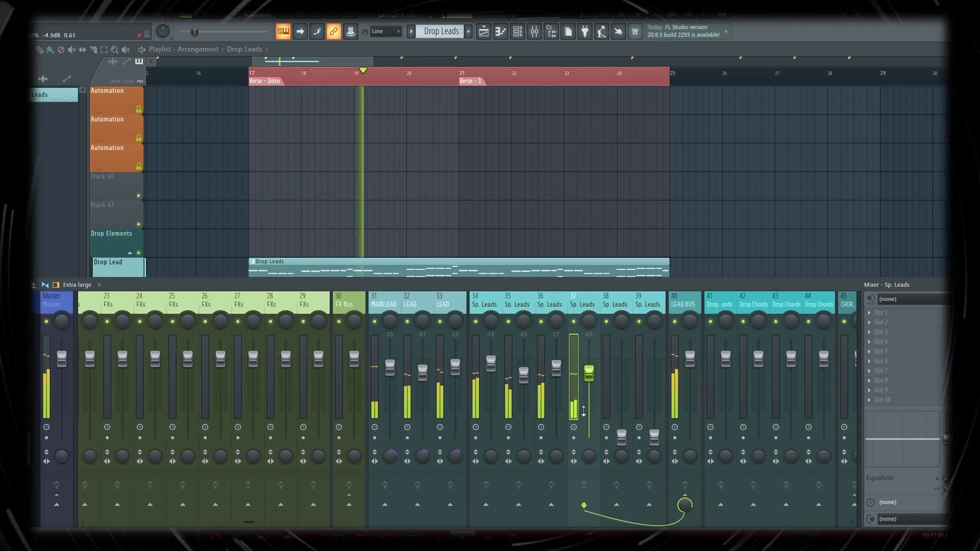
# Step: Raise Sp. Leads mixer track 38 to about -3.7 dB and track 39 to a slightly lower level
pyautogui.moveTo(621, 437); pyautogui.dragTo(621, 372)
pyautogui.moveTo(654, 437); pyautogui.dragTo(654, 371)
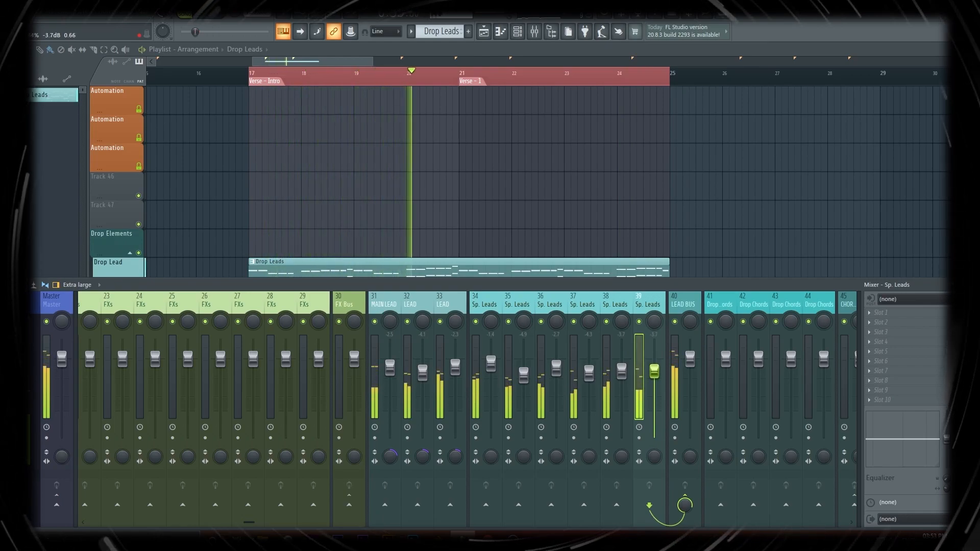
pyautogui.moveTo(654, 371); pyautogui.dragTo(654, 375)
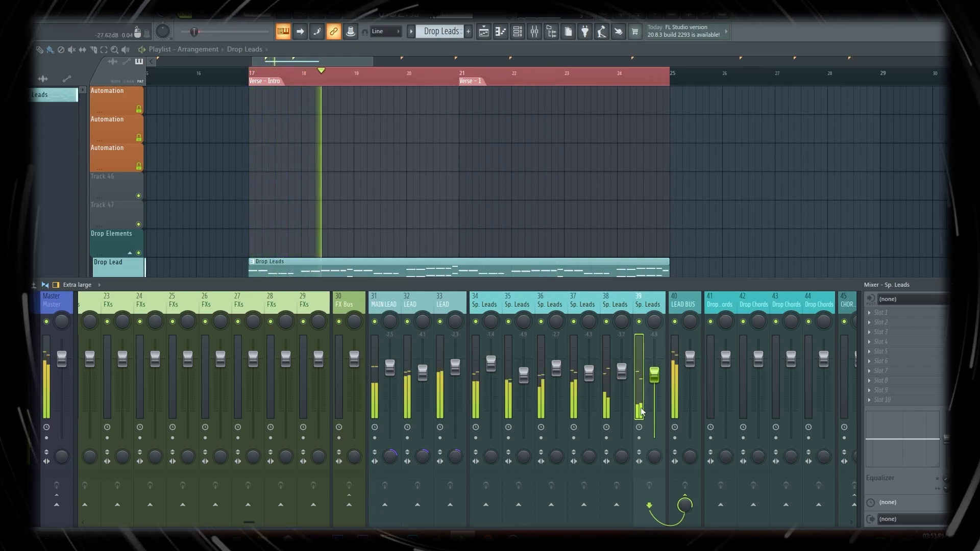
# Step: Lower the LEAD BUS mixer track to -4.0 dB by ear during playback
pyautogui.scroll(-2, 455, 255)
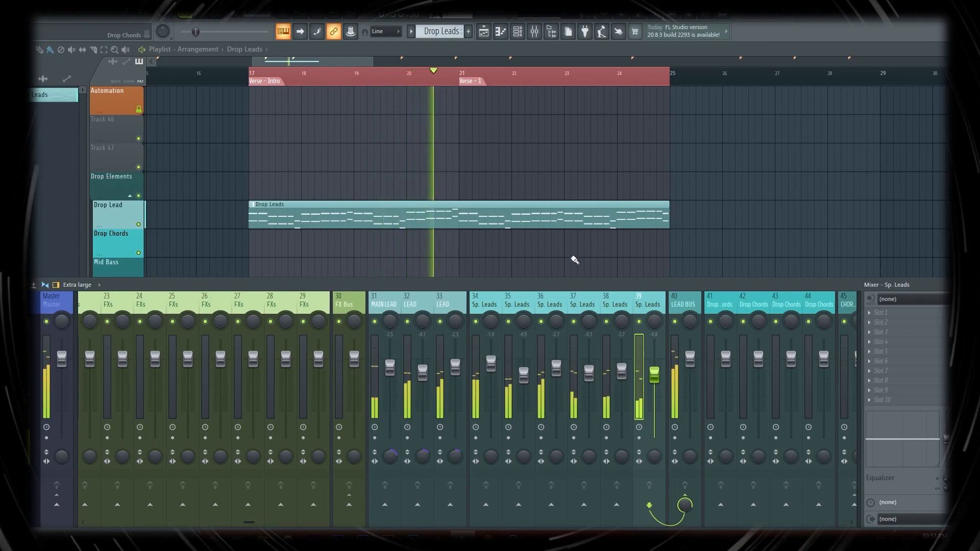
pyautogui.click(684, 305)
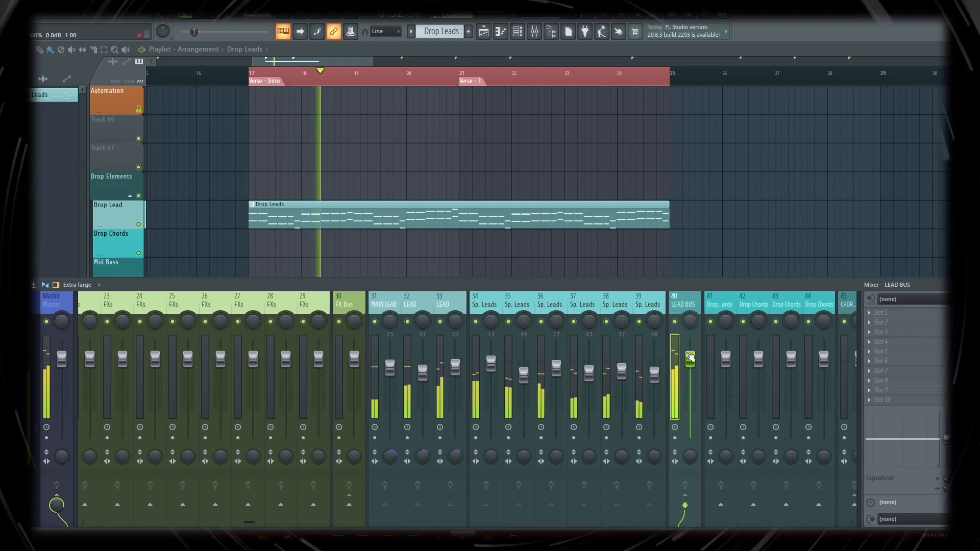
pyautogui.moveTo(689, 397); pyautogui.dragTo(689, 372)
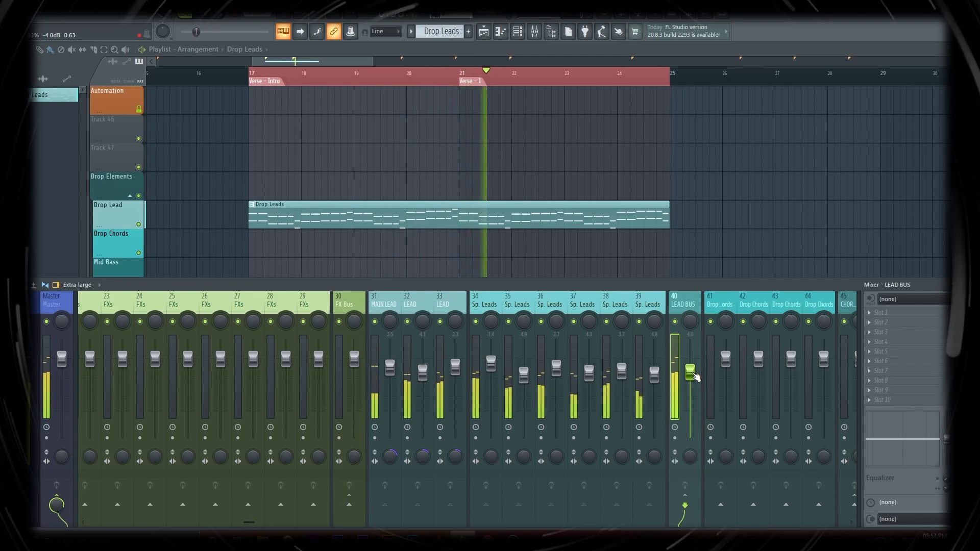
pyautogui.press('space')
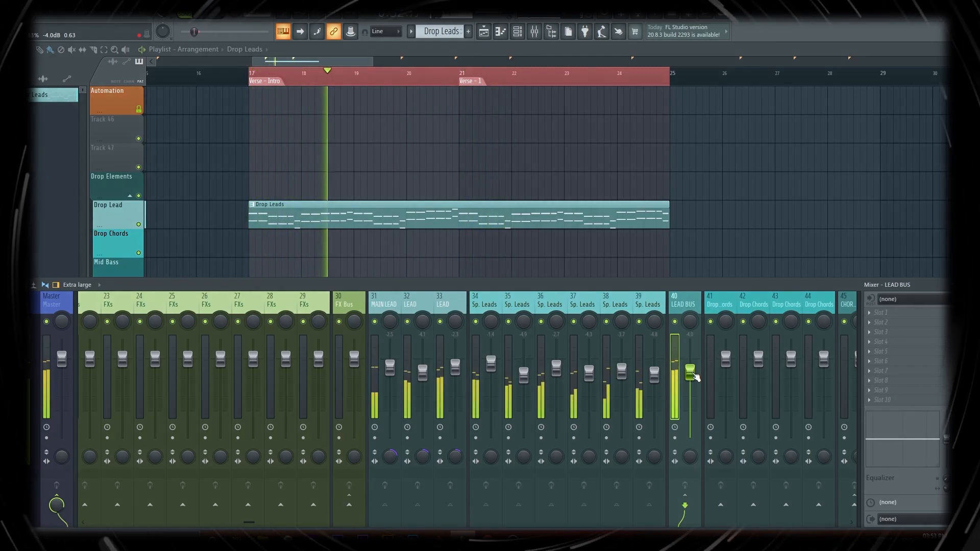
pyautogui.press('space')
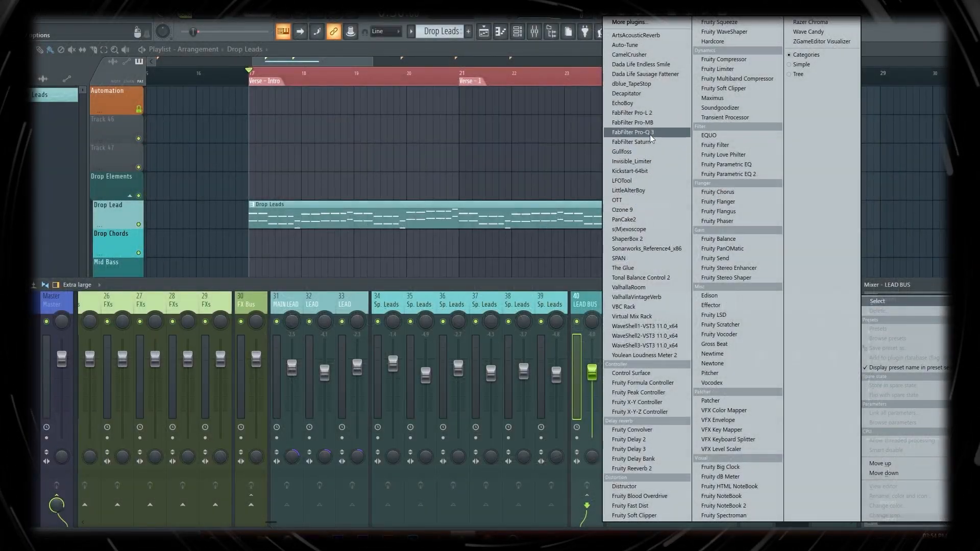
# Step: Load FabFilter Saturn in the first effect slot of LEAD BUS and split it into two bands at 1000 Hz
pyautogui.moveTo(650, 134); pyautogui.dragTo(650, 140)
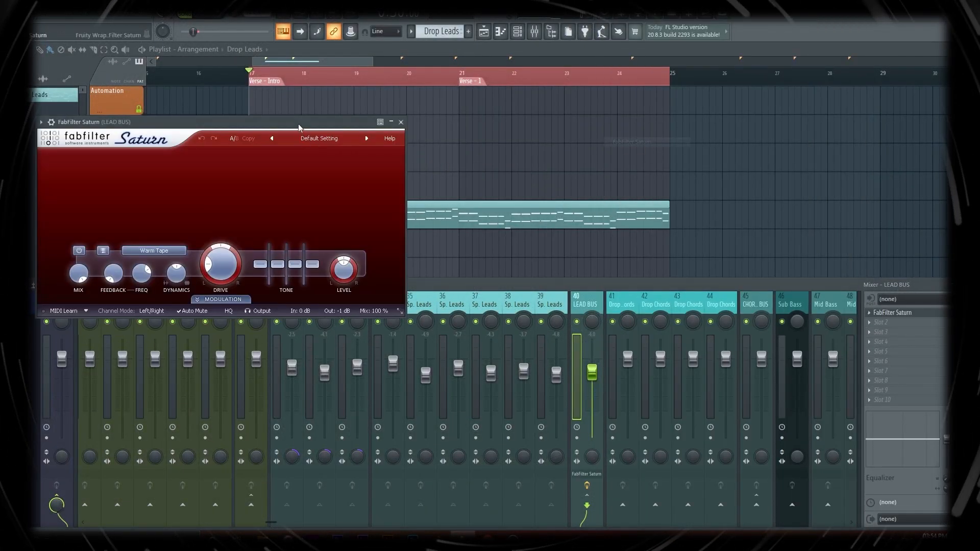
pyautogui.moveTo(296, 125); pyautogui.dragTo(453, 127)
pyautogui.click(406, 159)
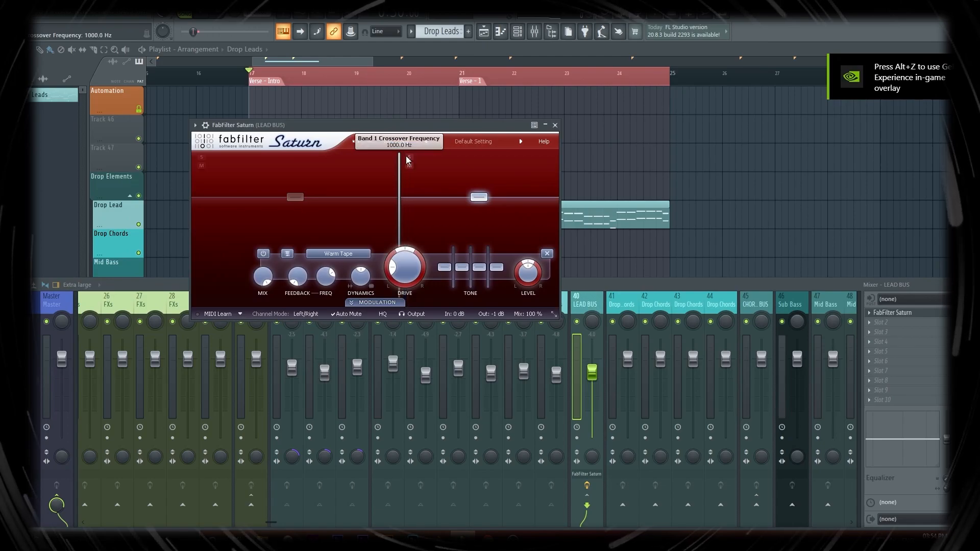
pyautogui.moveTo(420, 132); pyautogui.dragTo(438, 136)
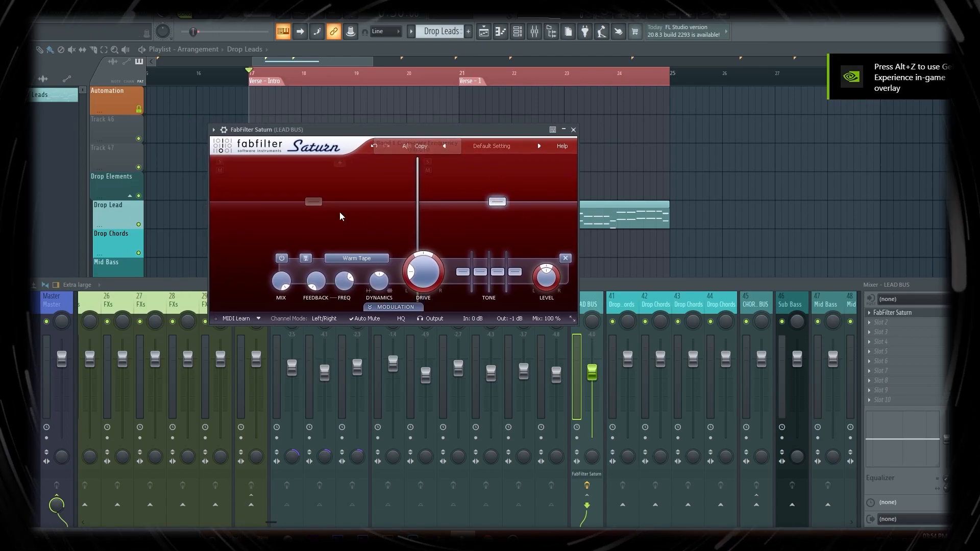
# Step: Raise the drive of Saturn's upper band by ear during playback, with its level at -0.06 dB
pyautogui.click(316, 215)
pyautogui.click(302, 258)
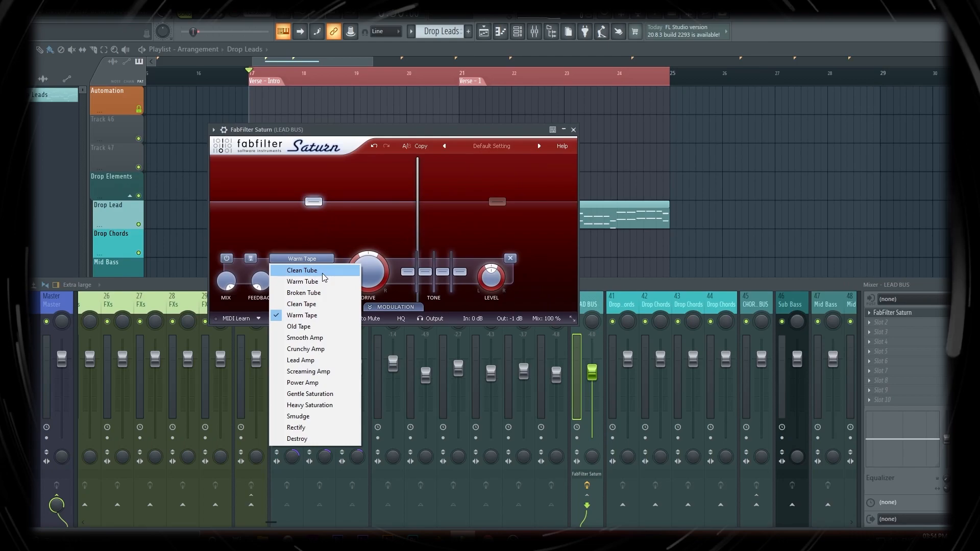
pyautogui.click(498, 202)
pyautogui.press('space')
pyautogui.moveTo(461, 130); pyautogui.dragTo(473, 204)
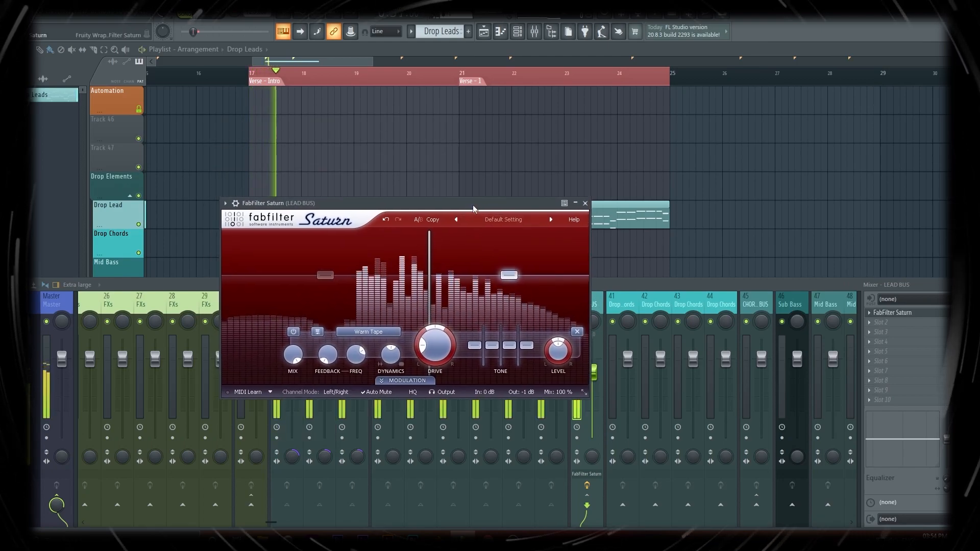
pyautogui.moveTo(558, 350); pyautogui.dragTo(579, 286)
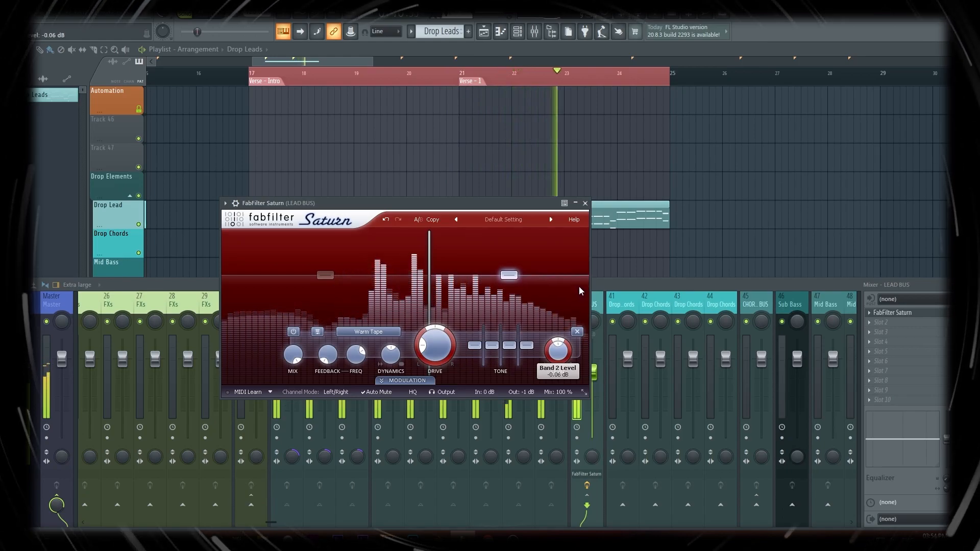
pyautogui.moveTo(429, 337); pyautogui.dragTo(457, 304)
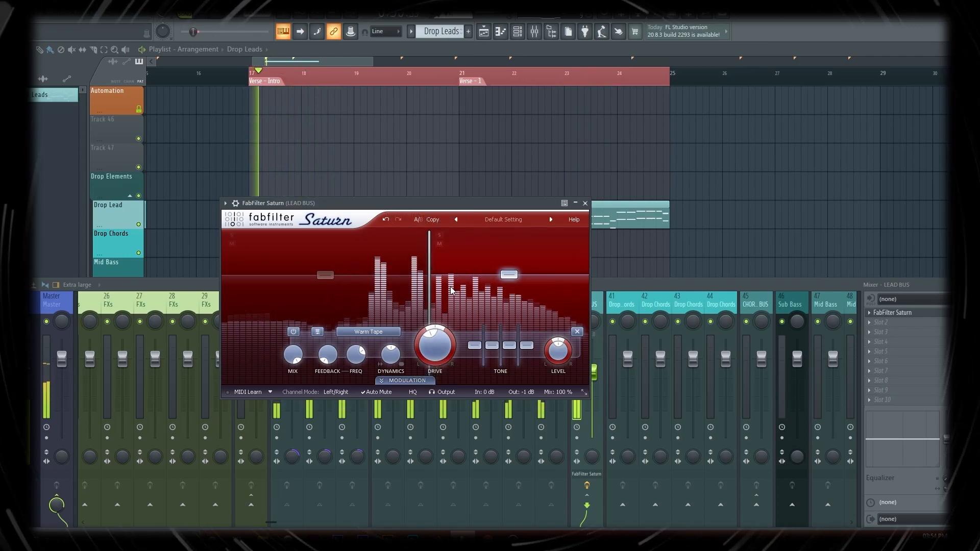
# Step: Compare Saturn's upper band during playback by toggling its solo, mute and enabled states, leaving the band active
pyautogui.click(440, 236)
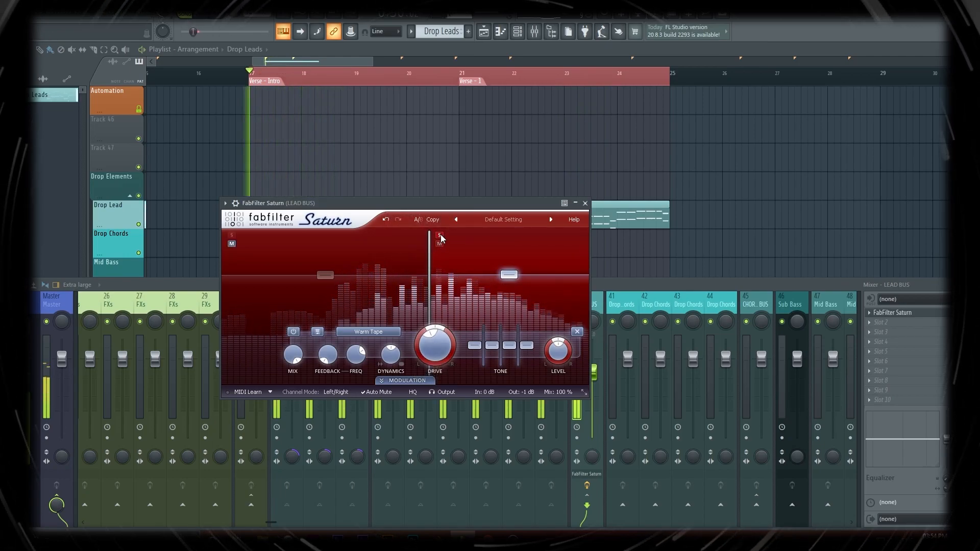
pyautogui.click(440, 235)
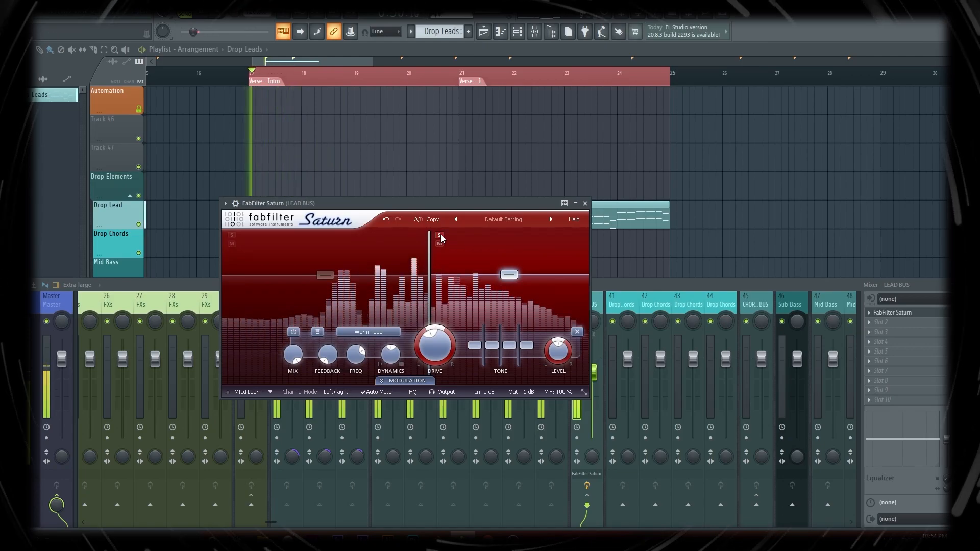
pyautogui.click(439, 244)
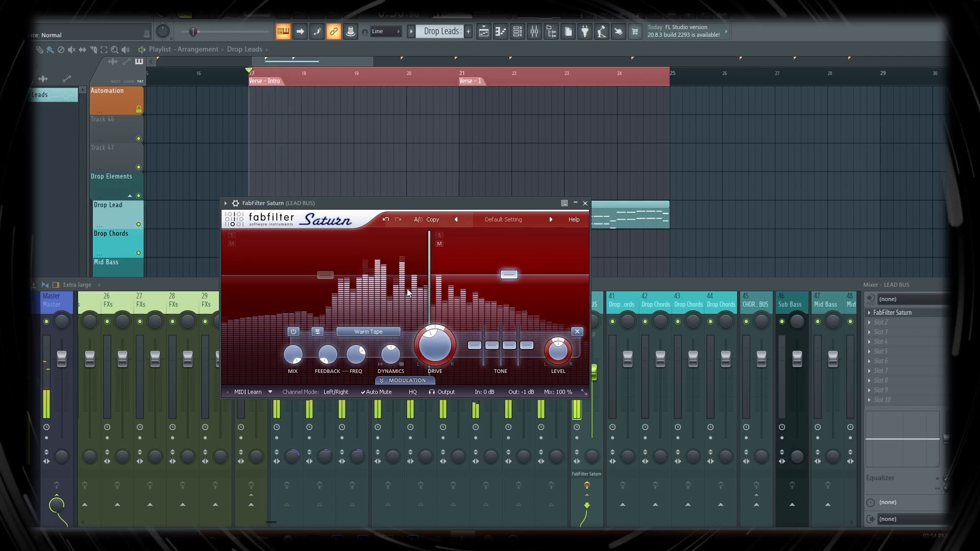
pyautogui.click(294, 332)
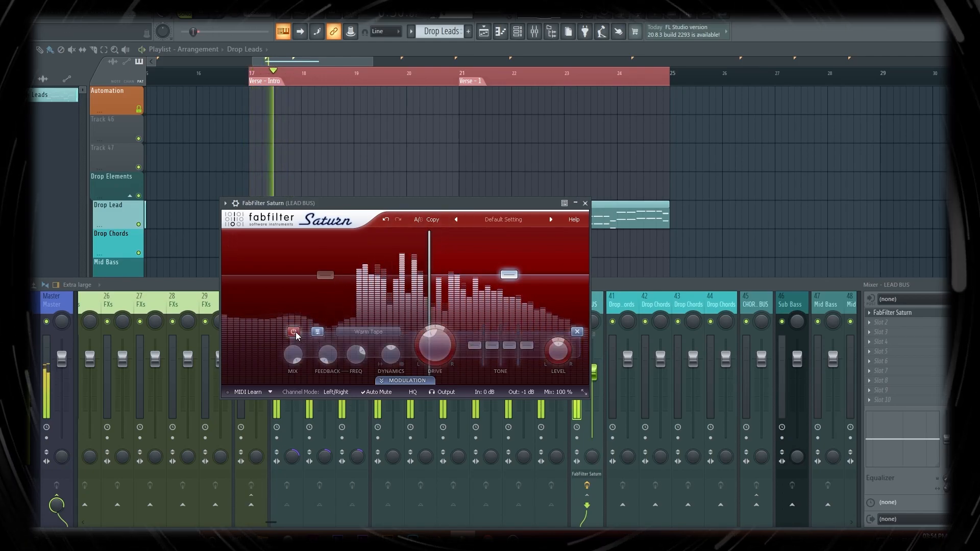
pyautogui.click(294, 332)
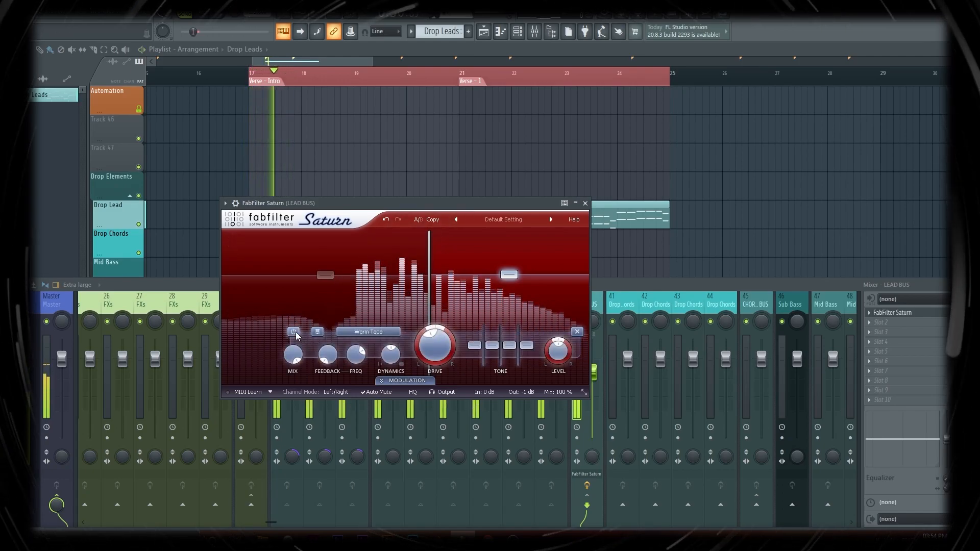
pyautogui.click(294, 332)
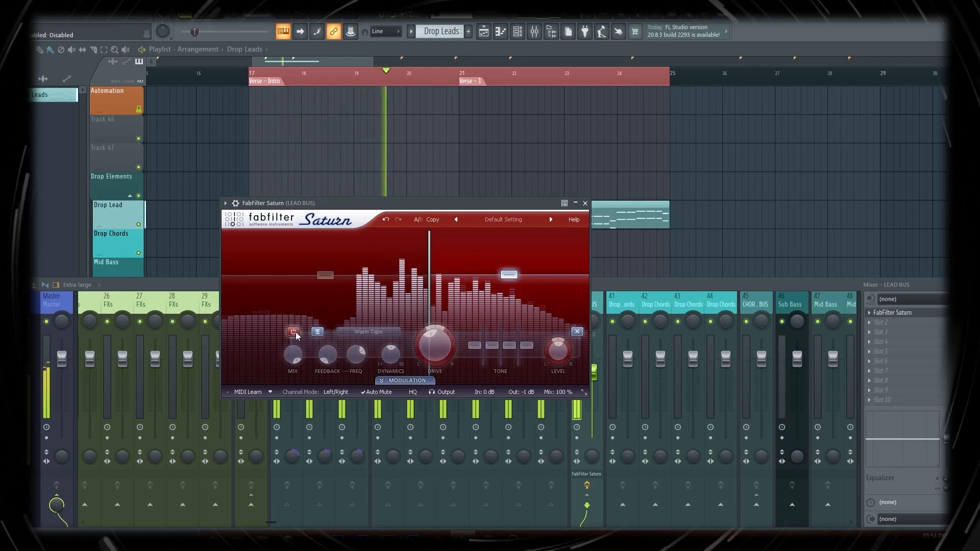
pyautogui.click(294, 332)
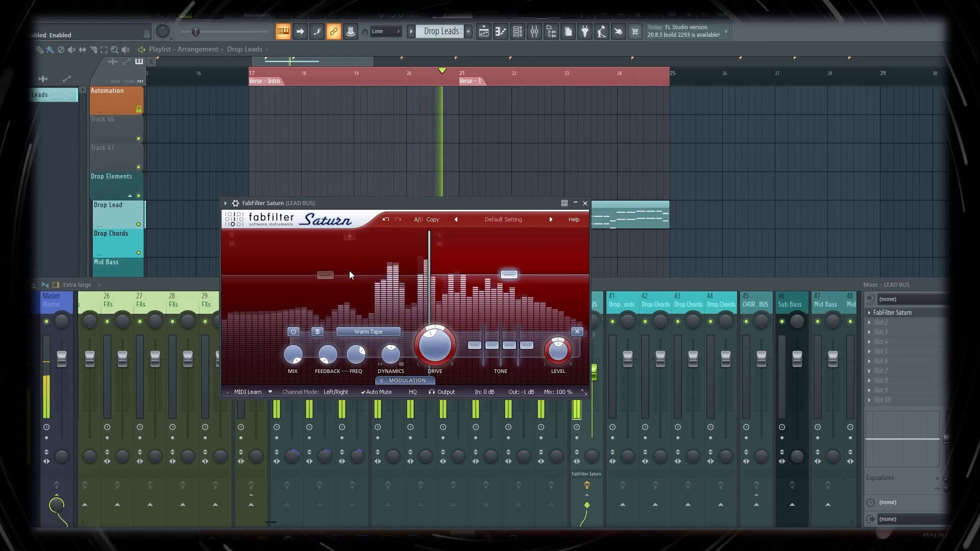
# Step: Raise the drive and adjust the level of Saturn's lower band by ear during playback, leaving the plugin closed
pyautogui.press('space')
pyautogui.click(326, 276)
pyautogui.press('space')
pyautogui.moveTo(388, 350); pyautogui.dragTo(403, 296)
pyautogui.press('space')
pyautogui.press('space')
pyautogui.moveTo(504, 355); pyautogui.dragTo(515, 290)
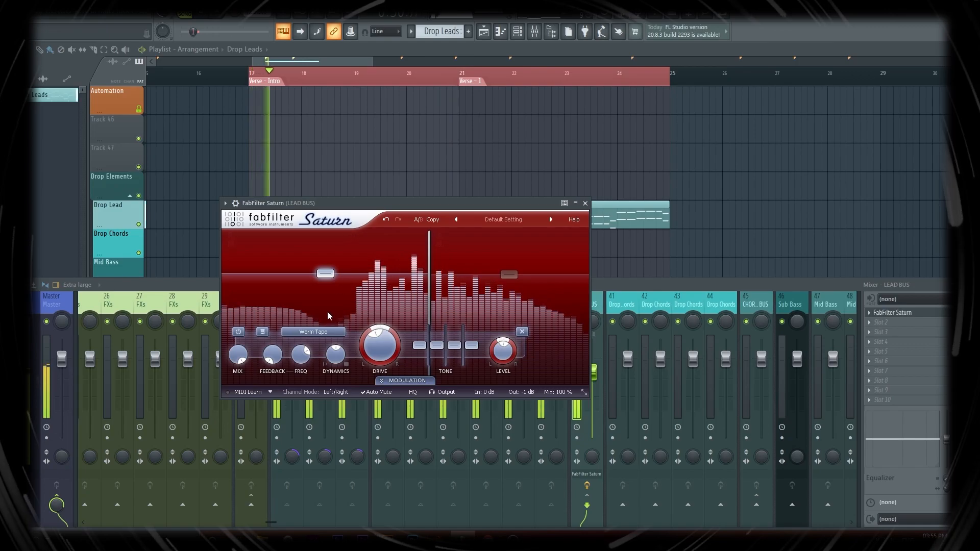
pyautogui.press('space')
pyautogui.click(585, 203)
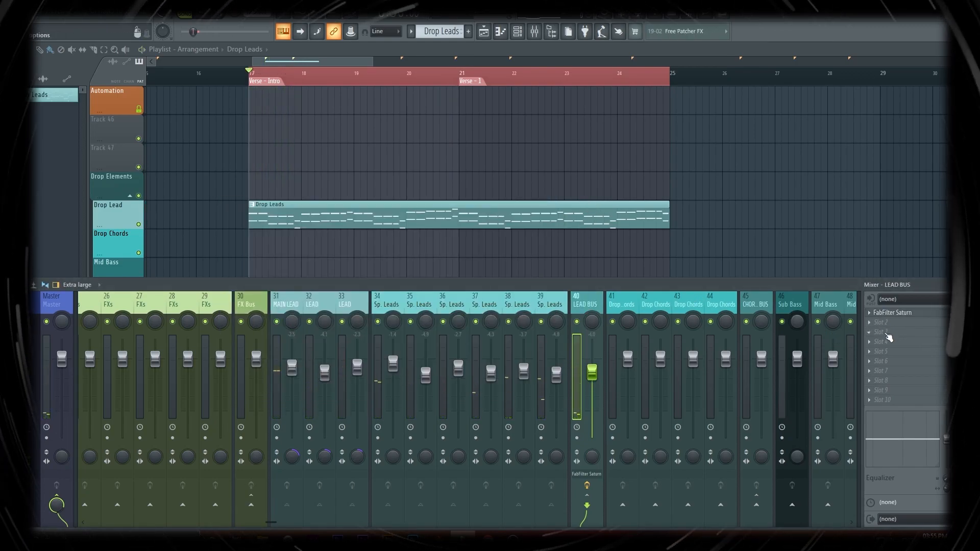
# Step: Load FabFilter Pro-Q 3 in the third effect slot of LEAD BUS and play the leads through it
pyautogui.click(889, 337)
pyautogui.click(659, 133)
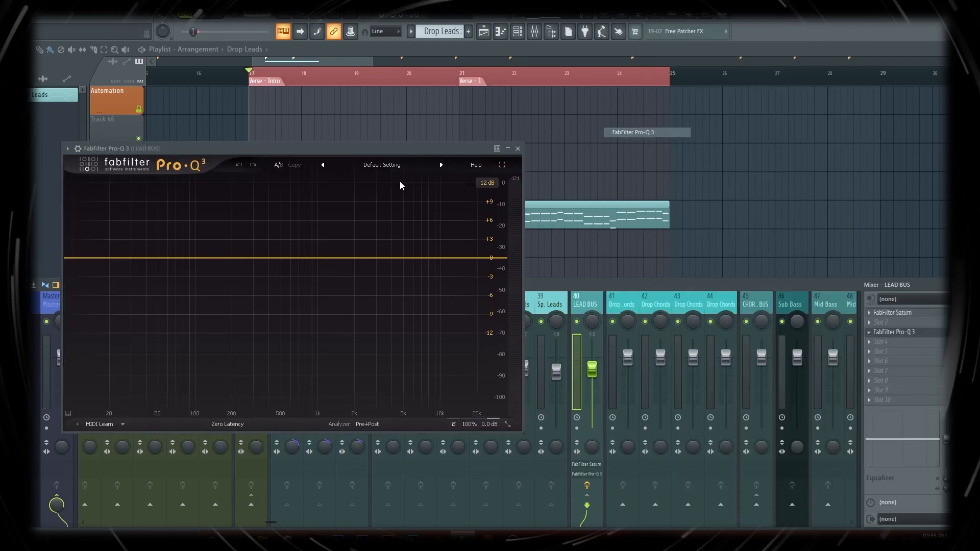
pyautogui.moveTo(385, 149); pyautogui.dragTo(542, 153)
pyautogui.press('space')
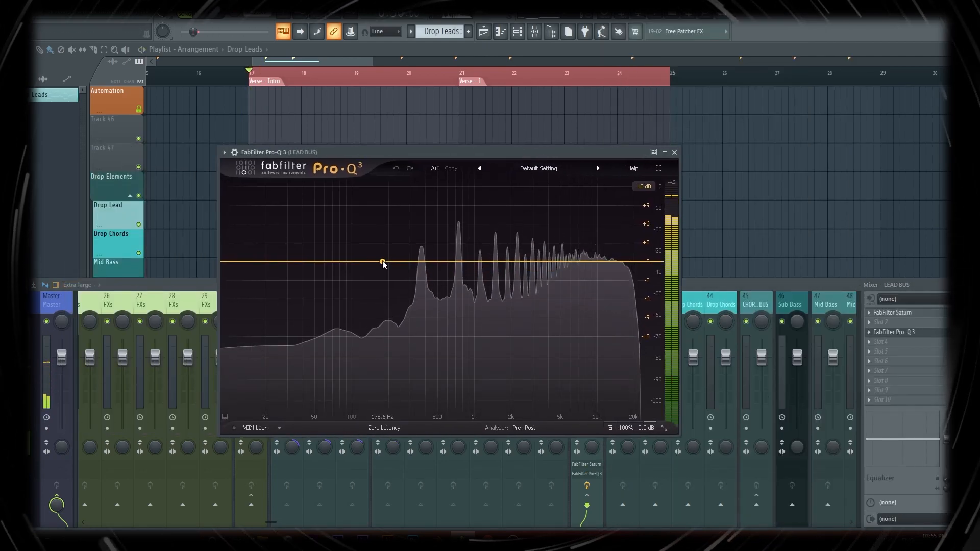
# Step: Add a low cut to the LEAD BUS equalizer at 200 Hz with a 30 dB/oct slope
pyautogui.click(383, 262)
pyautogui.click(357, 246)
pyautogui.click(377, 255)
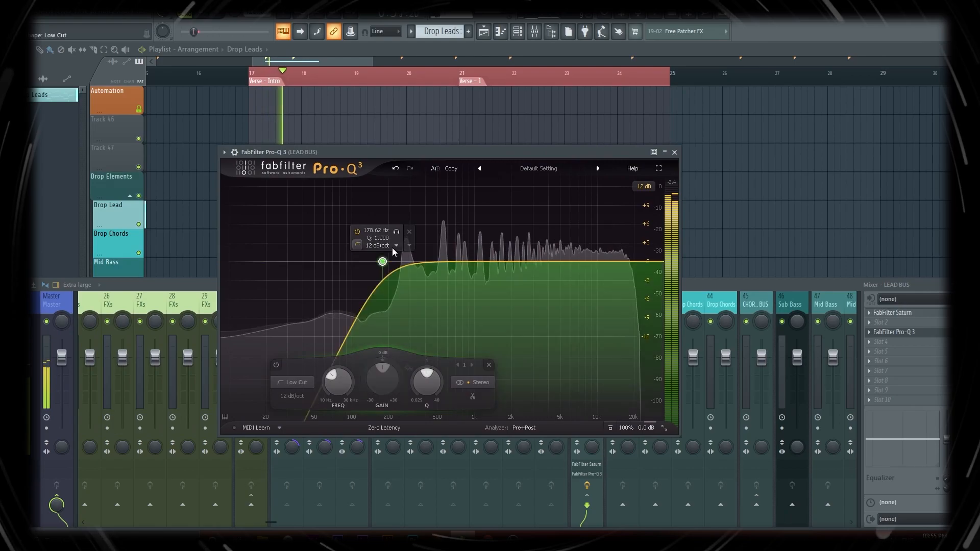
pyautogui.click(397, 247)
pyautogui.click(404, 302)
pyautogui.doubleClick(376, 230)
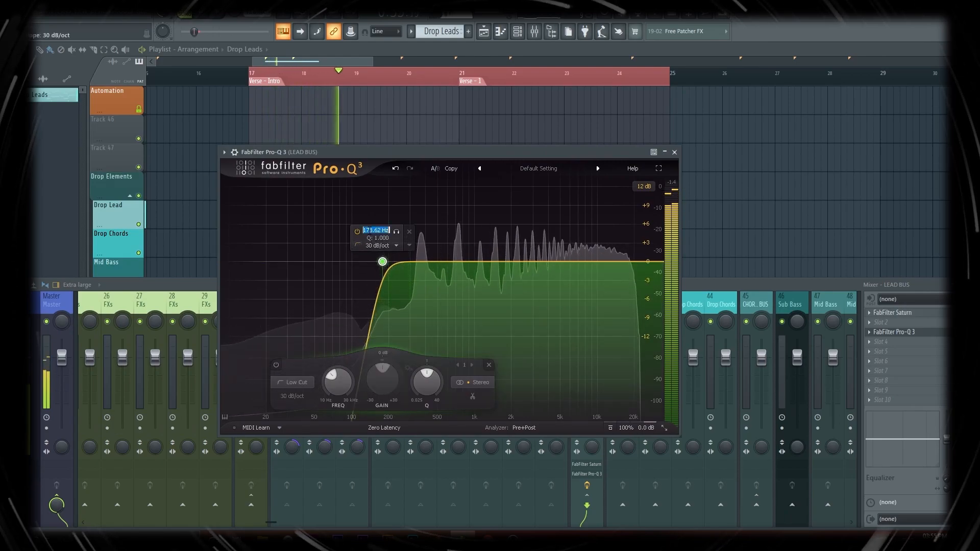
pyautogui.write('200')
pyautogui.press('Return')
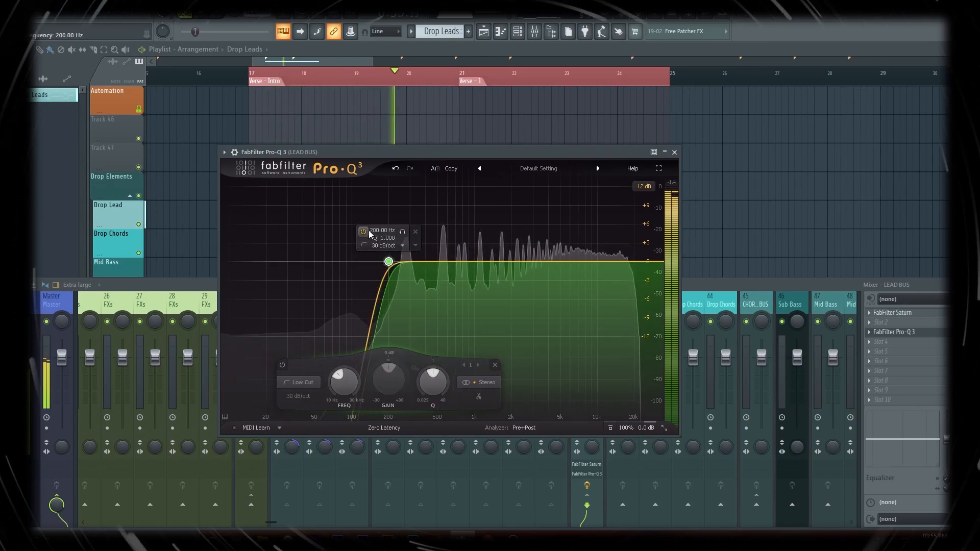
# Step: Add a high cut to the LEAD BUS equalizer at 16000 Hz with a 48 dB/oct slope
pyautogui.click(620, 263)
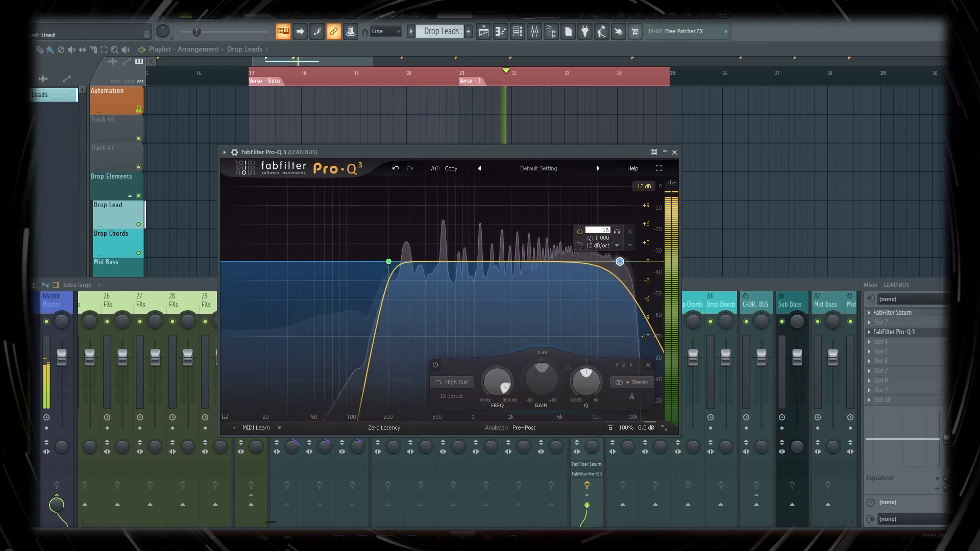
pyautogui.click(610, 245)
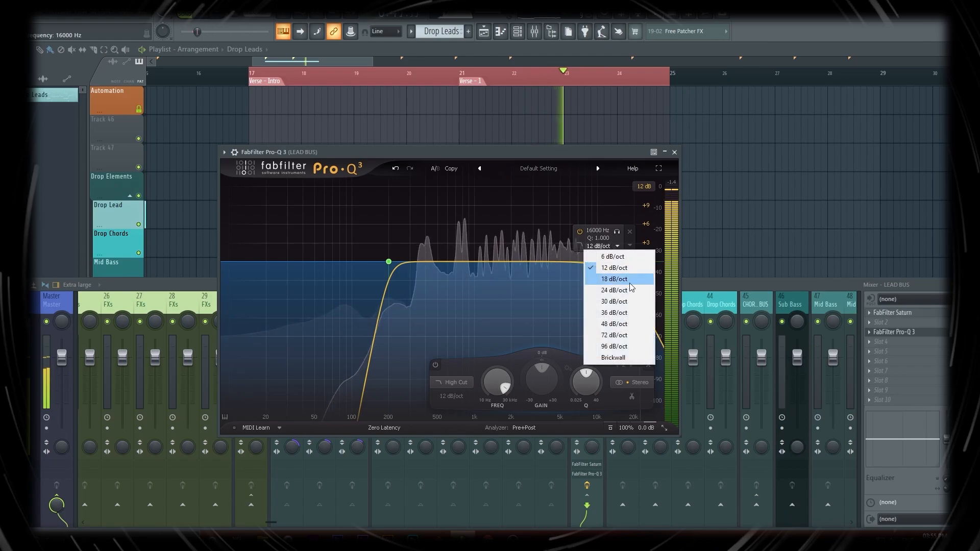
pyautogui.click(634, 327)
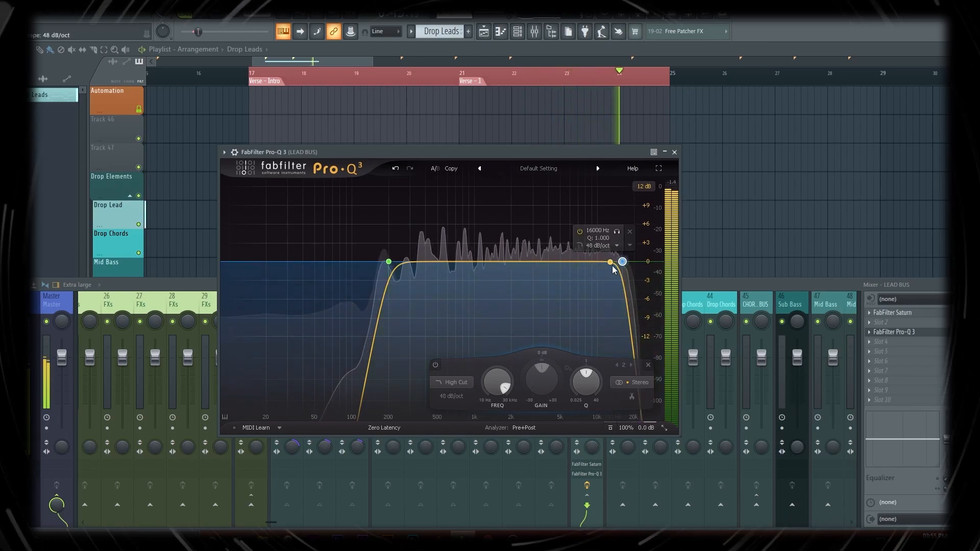
# Step: Try a bell cut of about 1.5 dB near 2054 Hz in the LEAD BUS equalizer and remove it, leaving the plugin closed
pyautogui.moveTo(506, 265)
pyautogui.mouseDown()
pyautogui.moveTo(542, 204)
pyautogui.moveTo(571, 228)
pyautogui.moveTo(575, 272)
pyautogui.moveTo(463, 281)
pyautogui.moveTo(556, 279)
pyautogui.moveTo(486, 275)
pyautogui.moveTo(512, 275)
pyautogui.mouseUp()
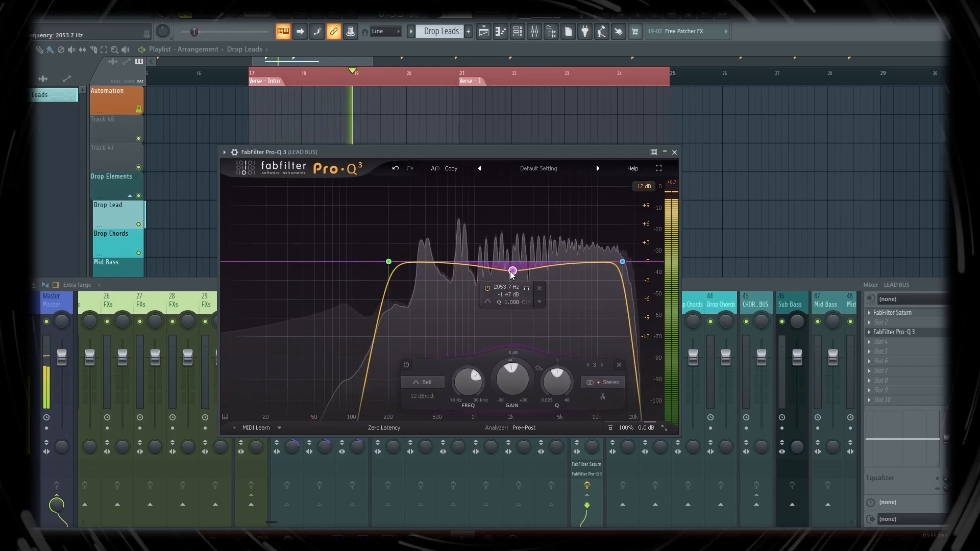
pyautogui.click(539, 290)
pyautogui.press('space')
pyautogui.click(675, 153)
pyautogui.press('space')
pyautogui.press('space')
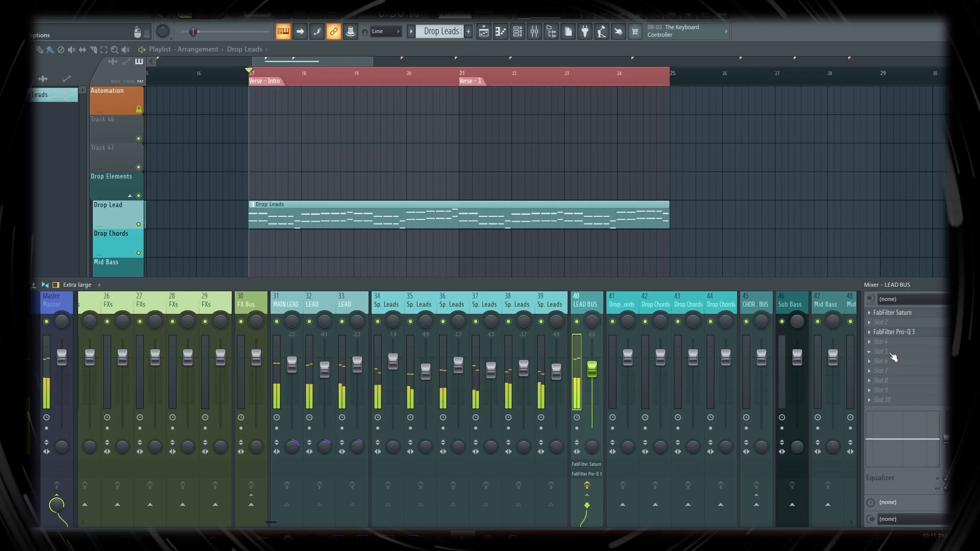
# Step: Load OTT in the fifth effect slot of LEAD BUS and set its depth to 20% during playback
pyautogui.click(891, 361)
pyautogui.click(628, 200)
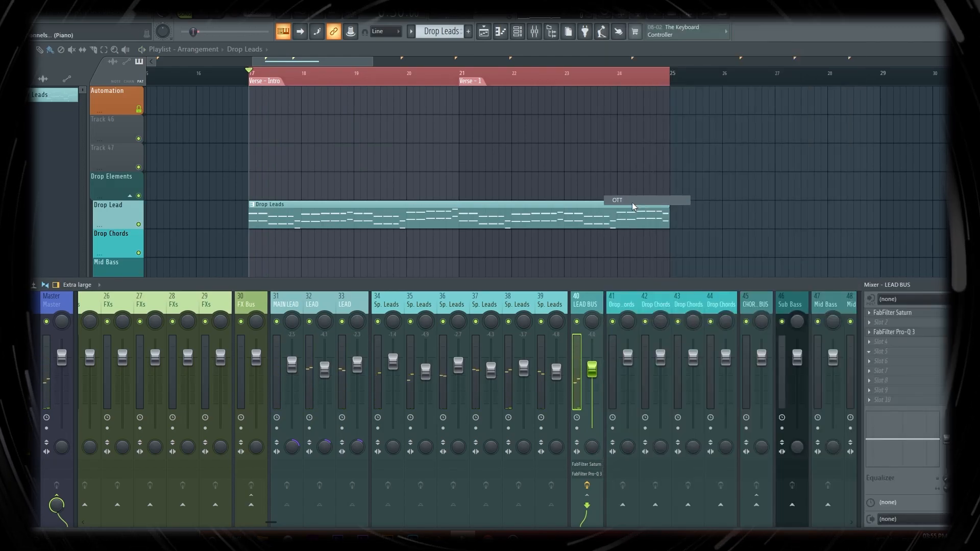
pyautogui.moveTo(107, 172); pyautogui.dragTo(444, 184)
pyautogui.press('space')
pyautogui.moveTo(450, 261); pyautogui.dragTo(454, 264)
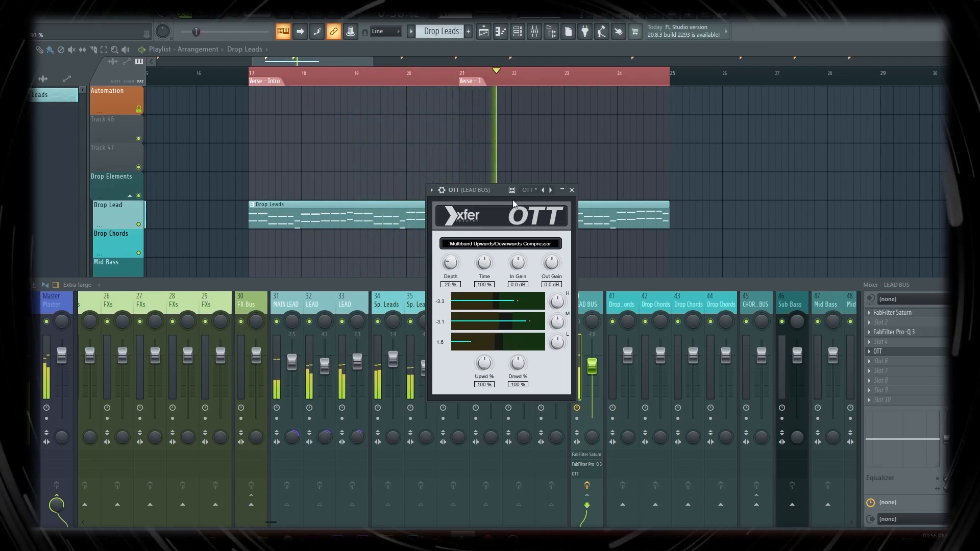
# Step: Set OTT's output gain to 1.3 dB by ear during playback
pyautogui.moveTo(489, 190); pyautogui.dragTo(481, 189)
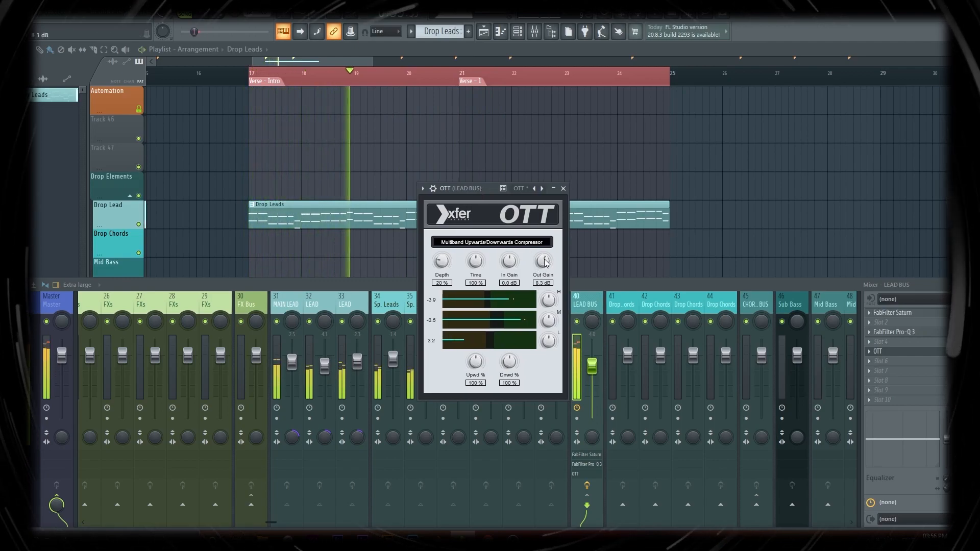
pyautogui.scroll(-5, 546, 262)
pyautogui.scroll(-1, 546, 262)
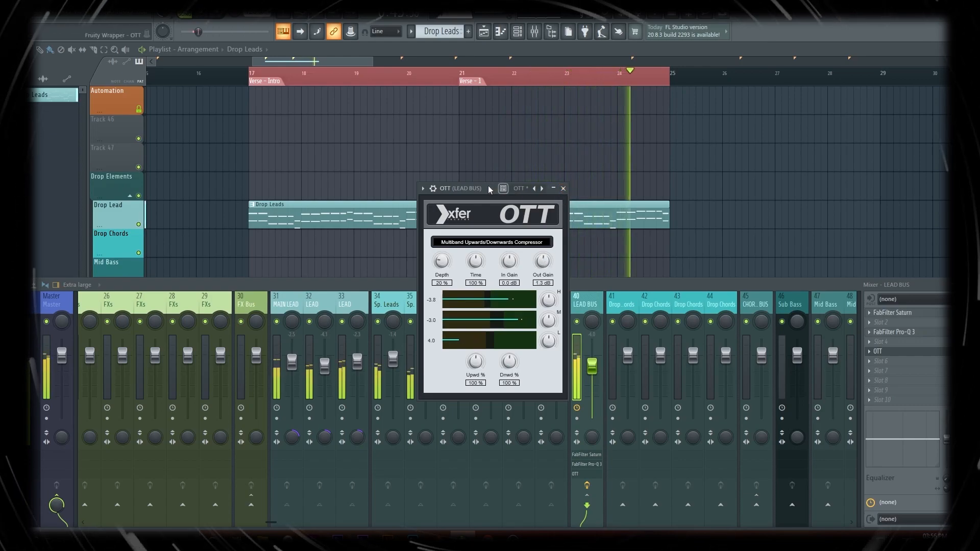
# Step: Set OTT's output gain to 0.7 dB by ear on LEAD BUS and close the plugin
pyautogui.moveTo(482, 188); pyautogui.dragTo(480, 184)
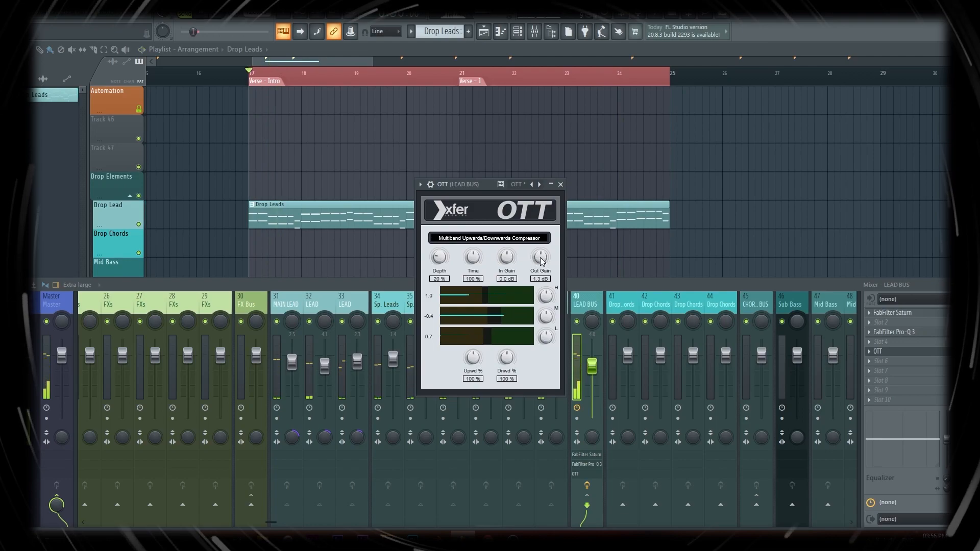
pyautogui.moveTo(477, 185); pyautogui.dragTo(482, 191)
pyautogui.press('space')
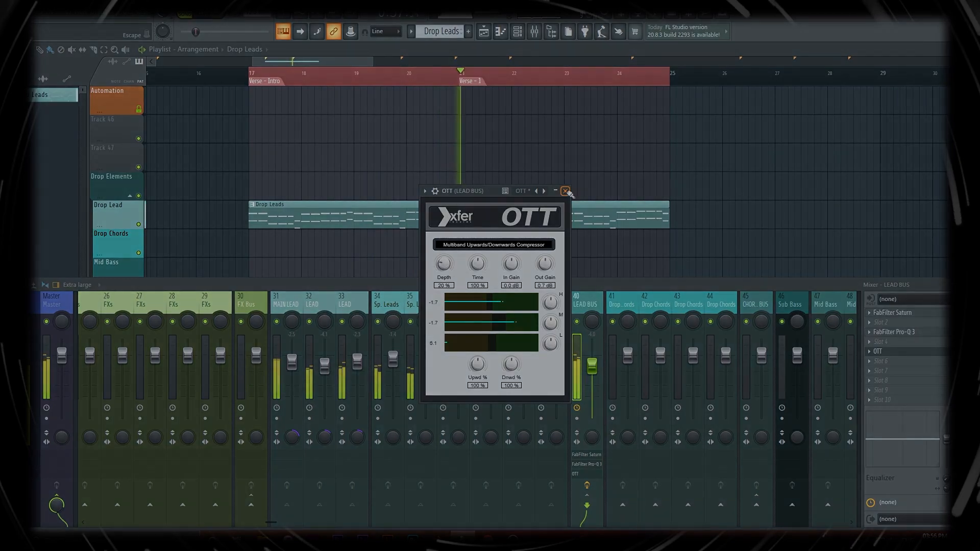
pyautogui.click(565, 191)
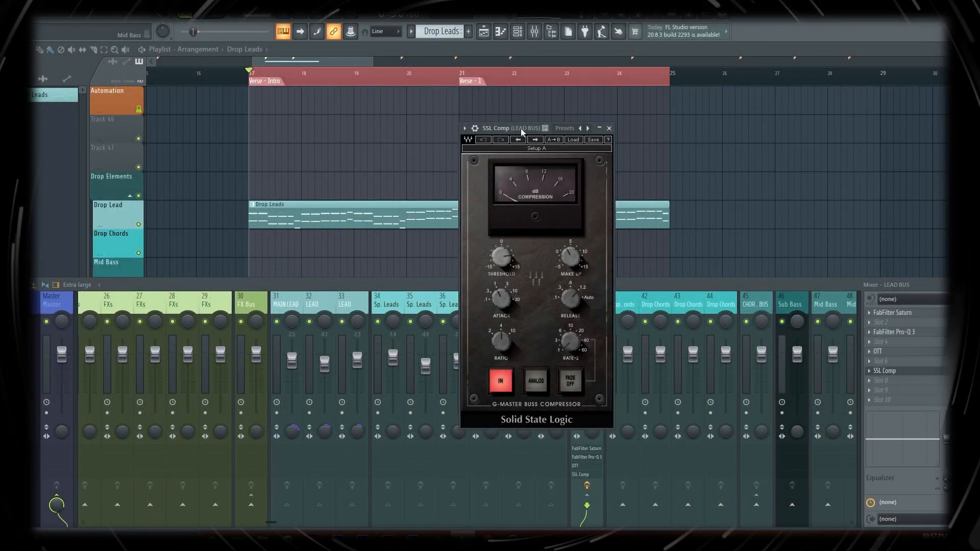
# Step: Load SSL Comp in the seventh effect slot of LEAD BUS and adjust its release, attack and threshold by ear during playback
pyautogui.moveTo(522, 132); pyautogui.dragTo(691, 151)
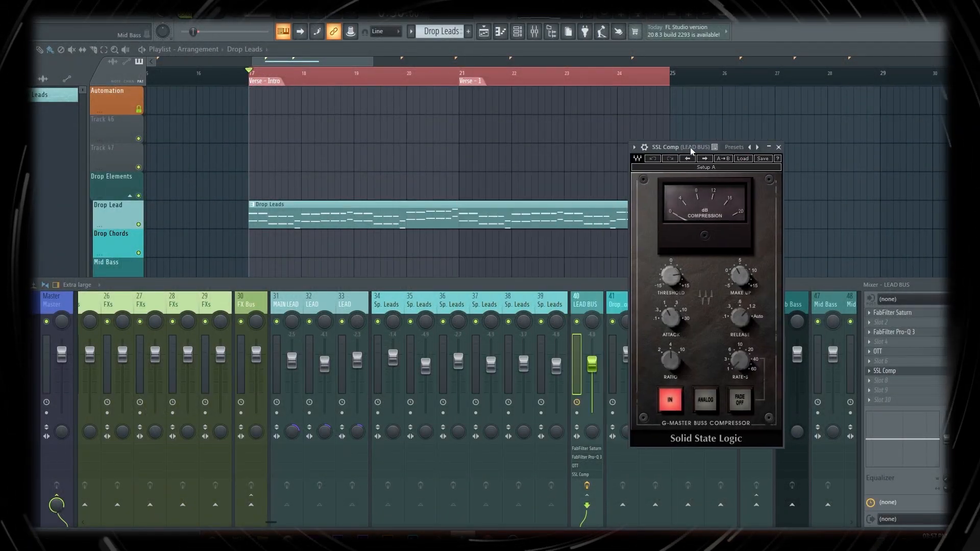
pyautogui.press('space')
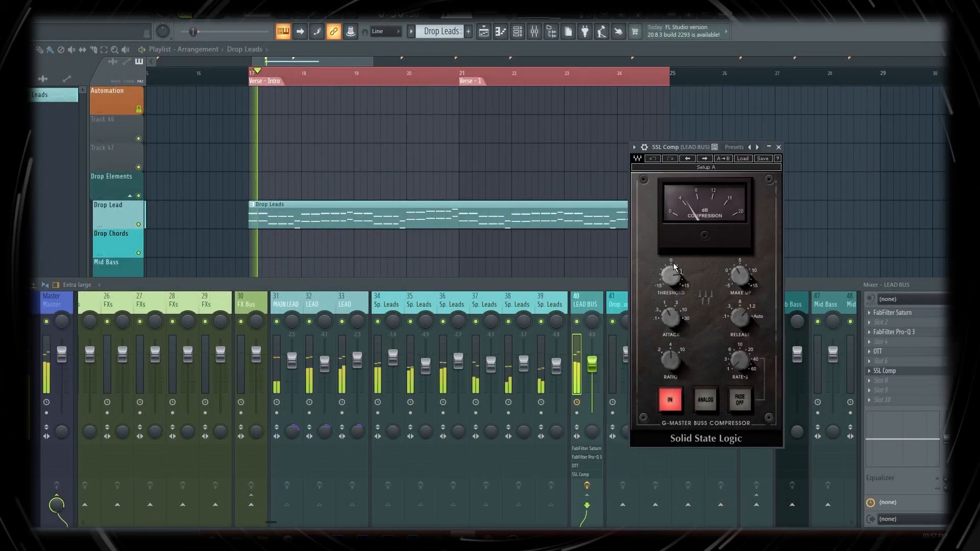
pyautogui.moveTo(743, 316); pyautogui.dragTo(744, 308)
pyautogui.click(672, 318)
pyautogui.moveTo(671, 318); pyautogui.dragTo(671, 318)
pyautogui.moveTo(676, 277); pyautogui.dragTo(671, 275)
pyautogui.press('space')
pyautogui.press('space')
# Step: Set SSL Comp's make-up gain to about 5.4 dB during playback and close the plugin
pyautogui.moveTo(740, 276)
pyautogui.mouseDown()
pyautogui.moveTo(740, 293)
pyautogui.moveTo(740, 281)
pyautogui.mouseUp()
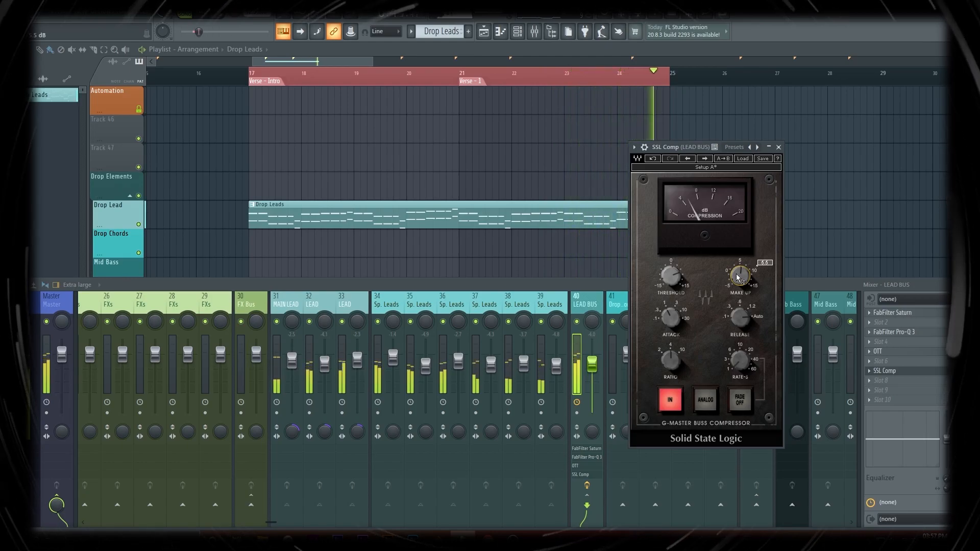
pyautogui.moveTo(736, 274); pyautogui.dragTo(736, 275)
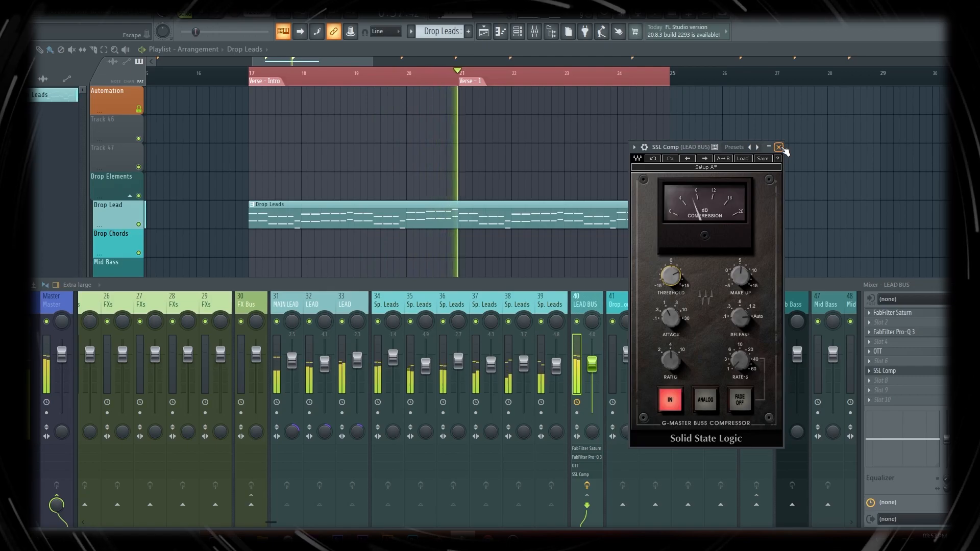
pyautogui.moveTo(742, 274); pyautogui.dragTo(742, 262)
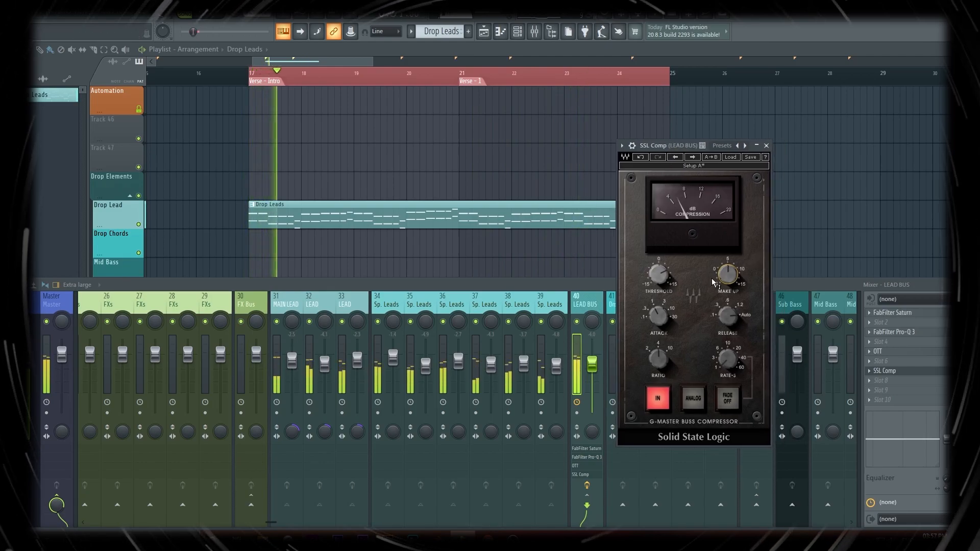
pyautogui.moveTo(716, 281); pyautogui.dragTo(720, 280)
pyautogui.click(721, 283)
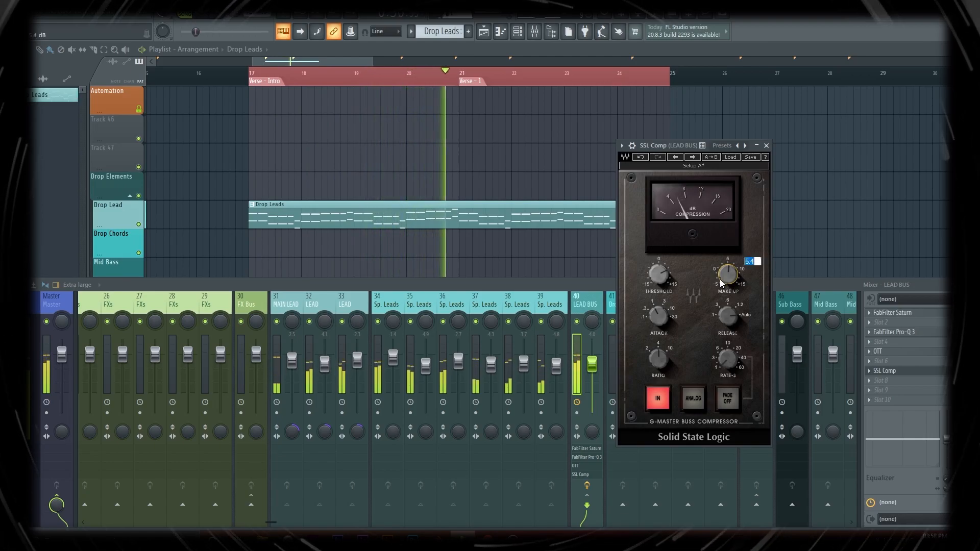
pyautogui.press('space')
pyautogui.press('space')
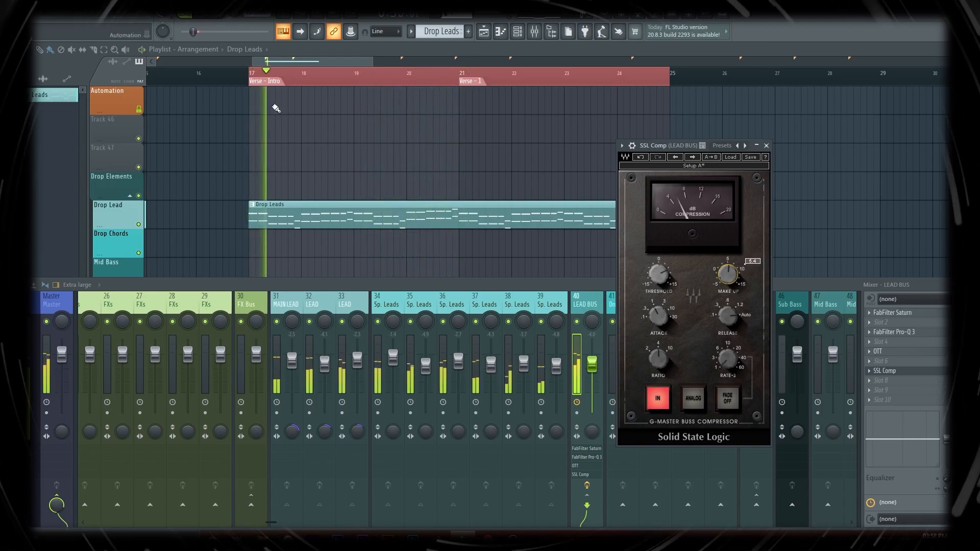
pyautogui.moveTo(671, 145); pyautogui.dragTo(662, 141)
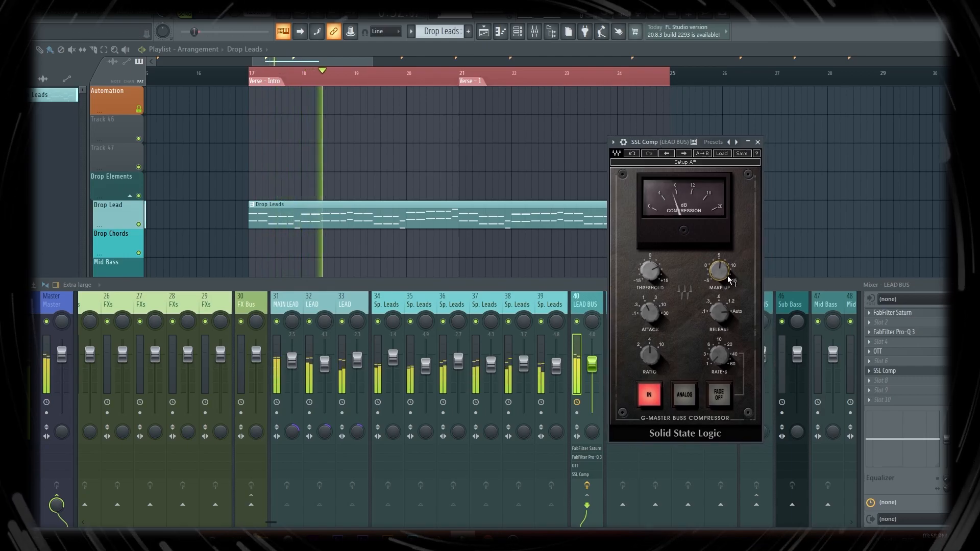
pyautogui.click(758, 142)
# Step: Audition the layered leads from the loop start through the LEAD BUS effects chain
pyautogui.press('space')
pyautogui.press('space')
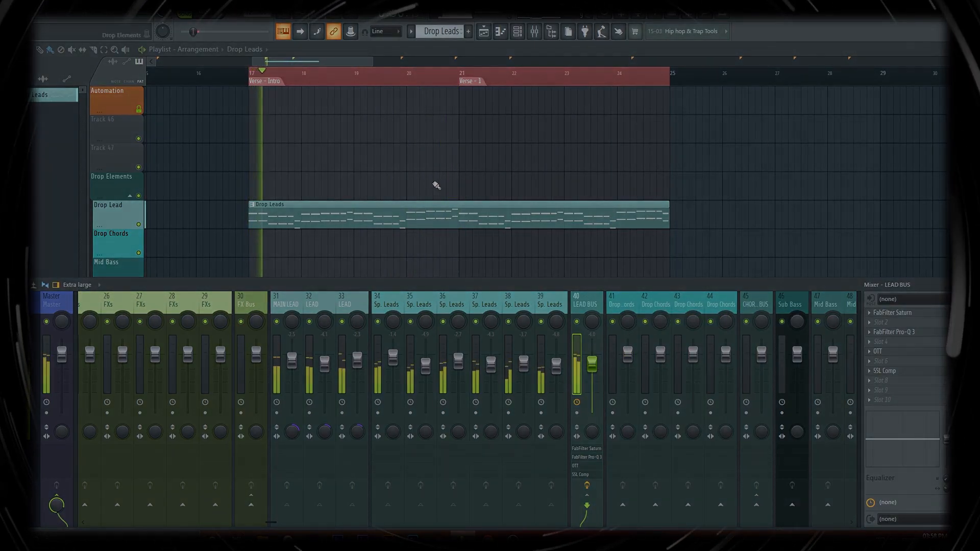
pyautogui.scroll(-1, 385, 166)
pyautogui.scroll(-2, 378, 164)
pyautogui.press('space')
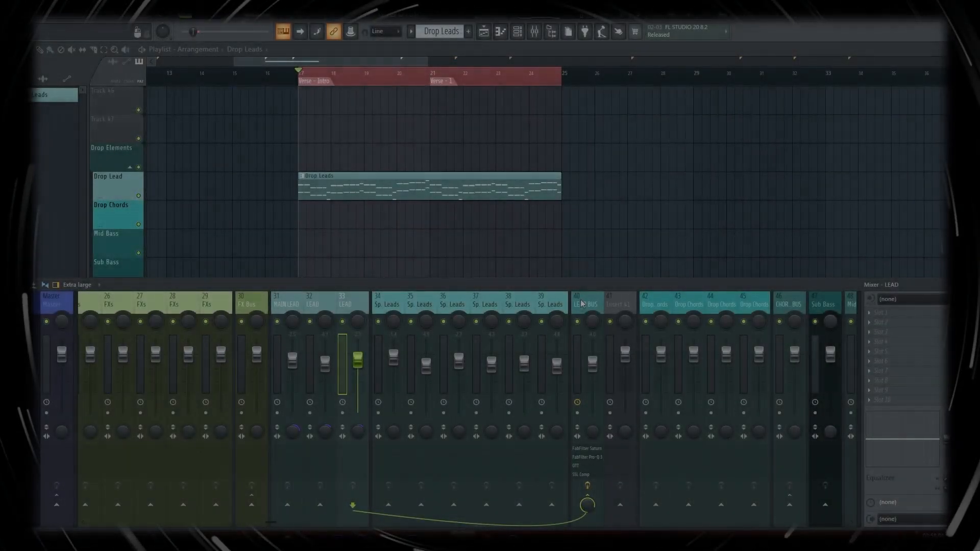
pyautogui.click(580, 302)
pyautogui.press('space')
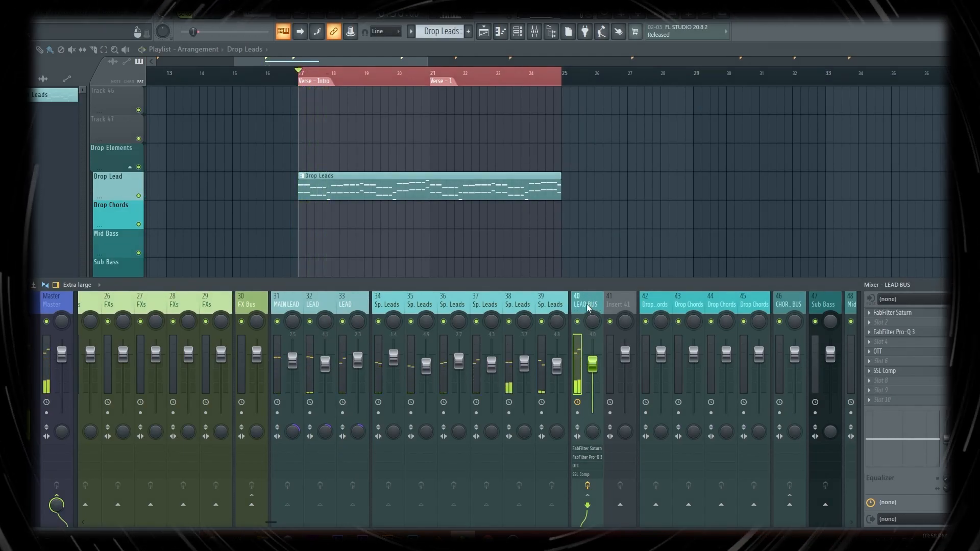
# Step: Rename mixer insert 41 to "Lead Reverb!" and give it a teal colour matching the lead tracks
pyautogui.click(618, 307)
pyautogui.rightClick(619, 307)
pyautogui.click(663, 258)
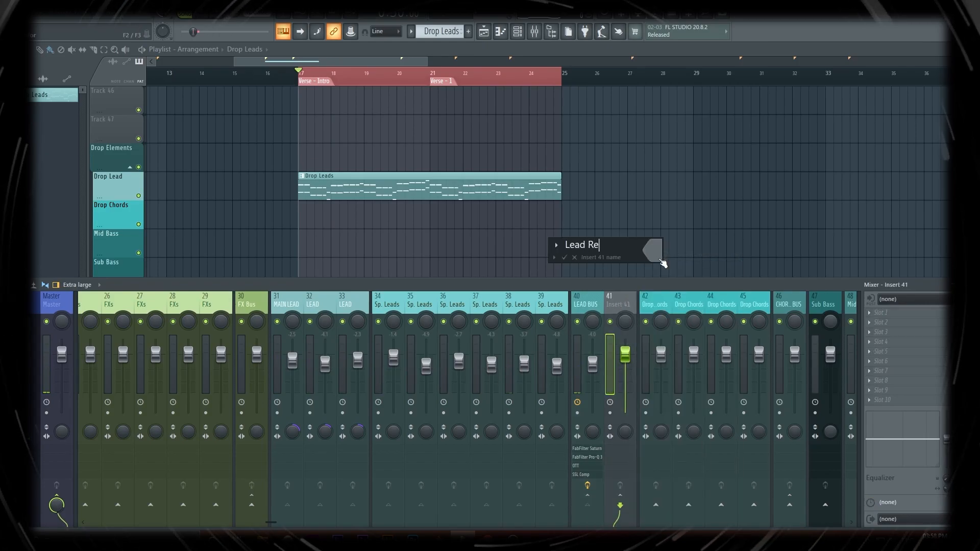
pyautogui.press('Return')
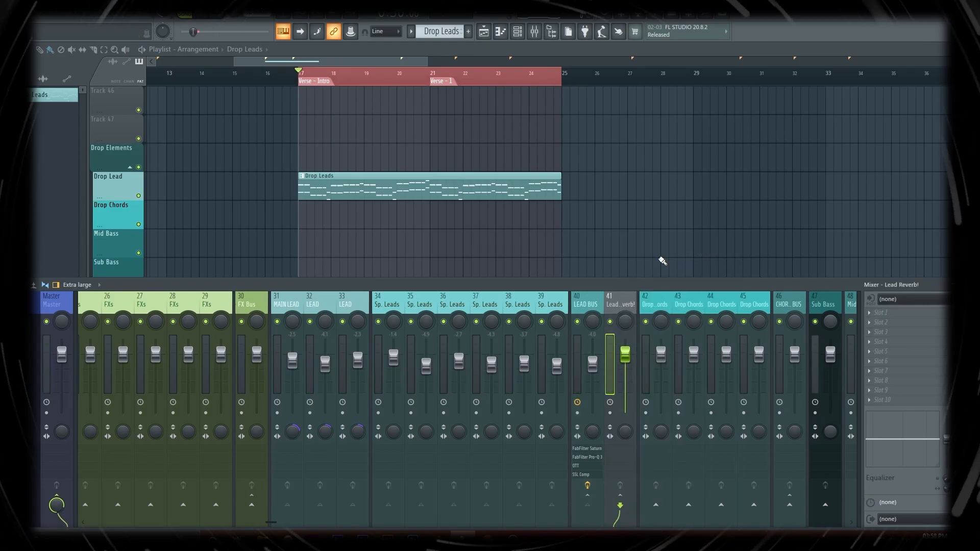
pyautogui.rightClick(608, 304)
pyautogui.click(674, 279)
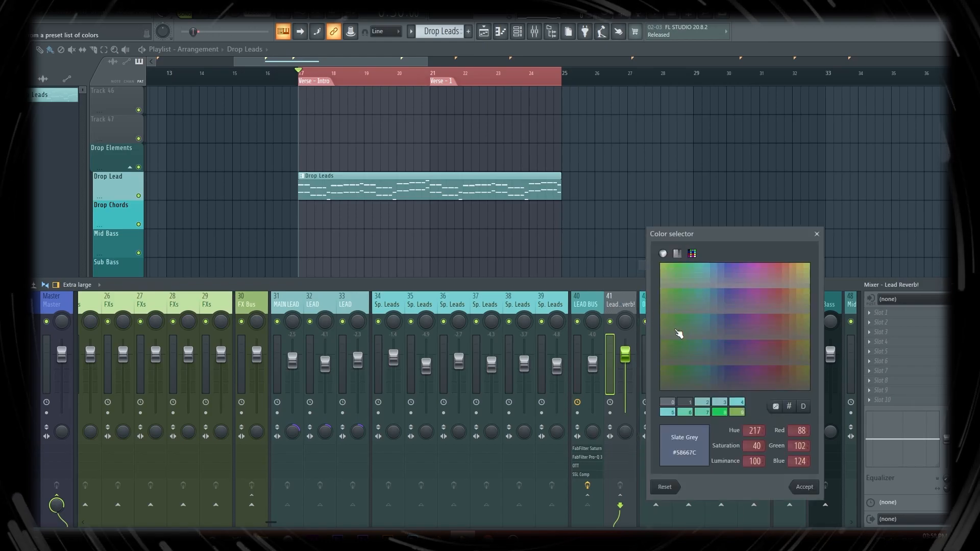
pyautogui.click(713, 403)
pyautogui.click(811, 486)
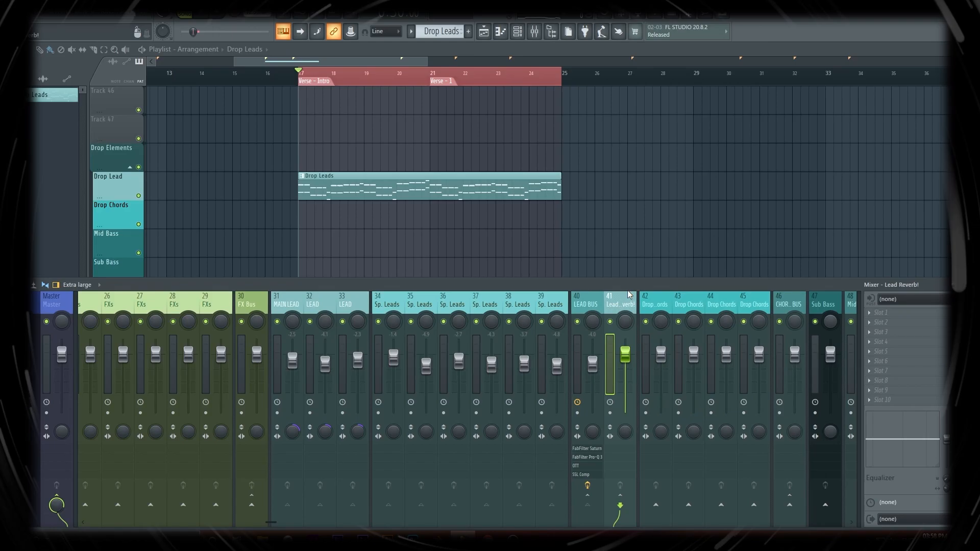
# Step: Try the Lead Reverb! track's fader fully down and reset it to its default level
pyautogui.press('space')
pyautogui.press('space')
pyautogui.moveTo(626, 355); pyautogui.dragTo(626, 413)
pyautogui.press('space')
pyautogui.rightClick(626, 412)
pyautogui.click(645, 383)
pyautogui.press('space')
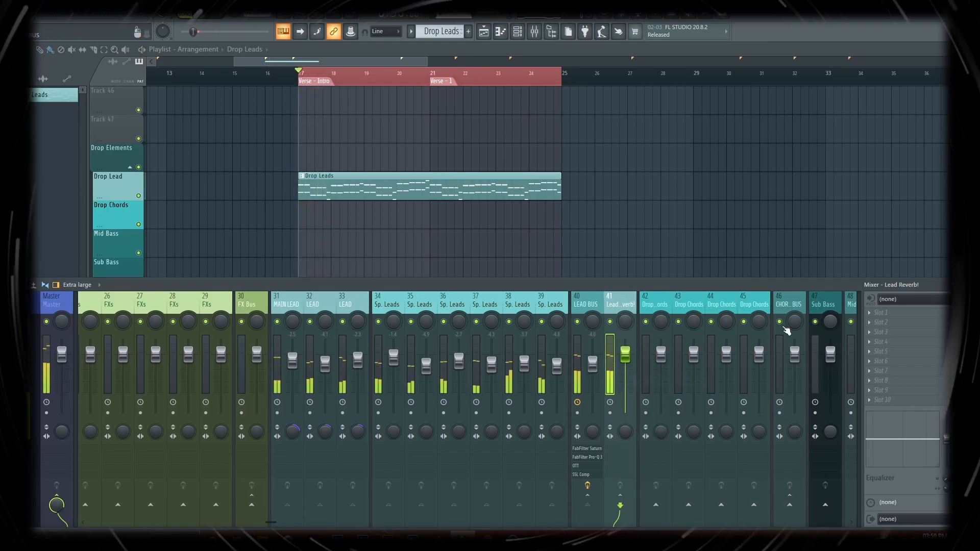
# Step: Load ArtsAcousticReverb in the first effect slot of Lead Reverb!, with the dry level fully off and the wet level at -3.37 dB
pyautogui.click(881, 313)
pyautogui.click(638, 37)
pyautogui.moveTo(225, 95); pyautogui.dragTo(288, 112)
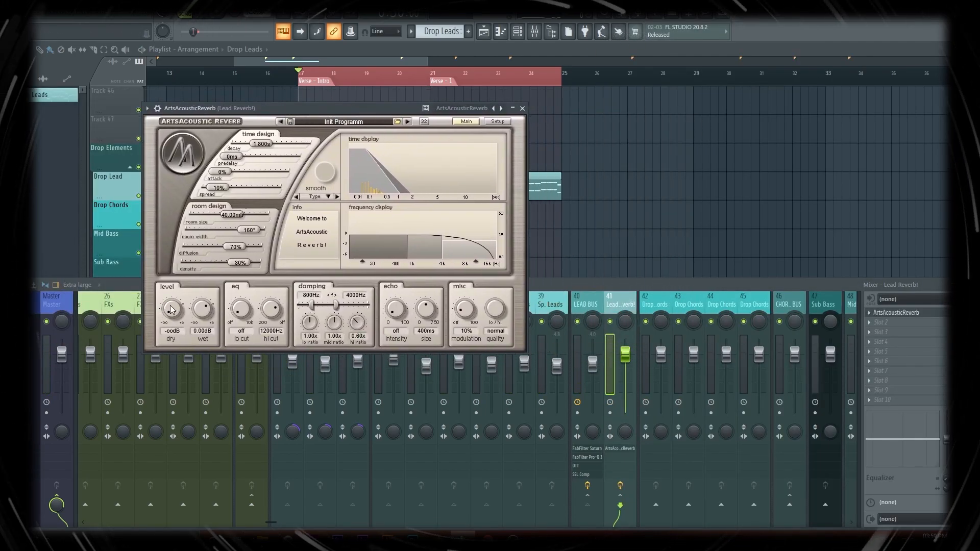
pyautogui.press('space')
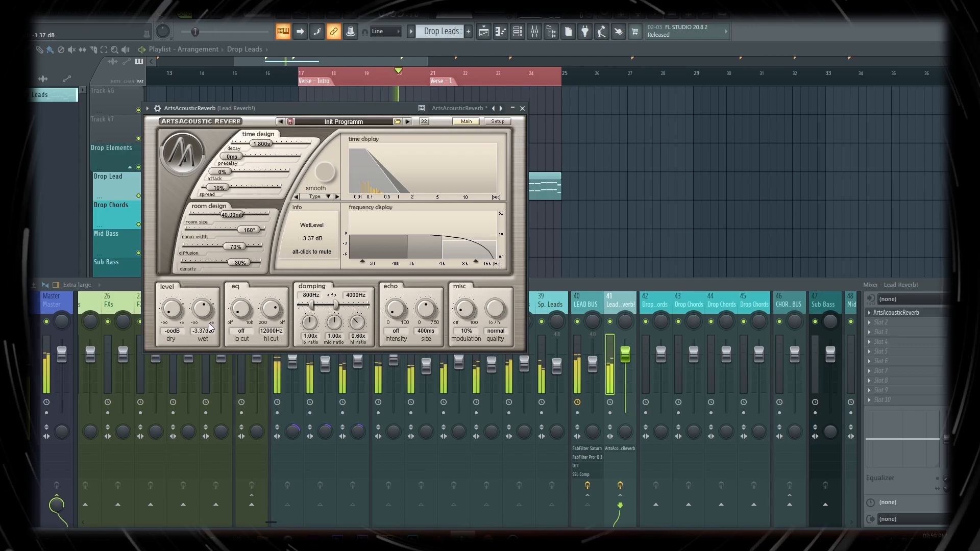
# Step: Shape the reverb with a 503 Hz low cut, 6678 Hz high cut, ultra quality, wide type, 2 ms predelay and 7% spread
pyautogui.moveTo(387, 108); pyautogui.dragTo(388, 114)
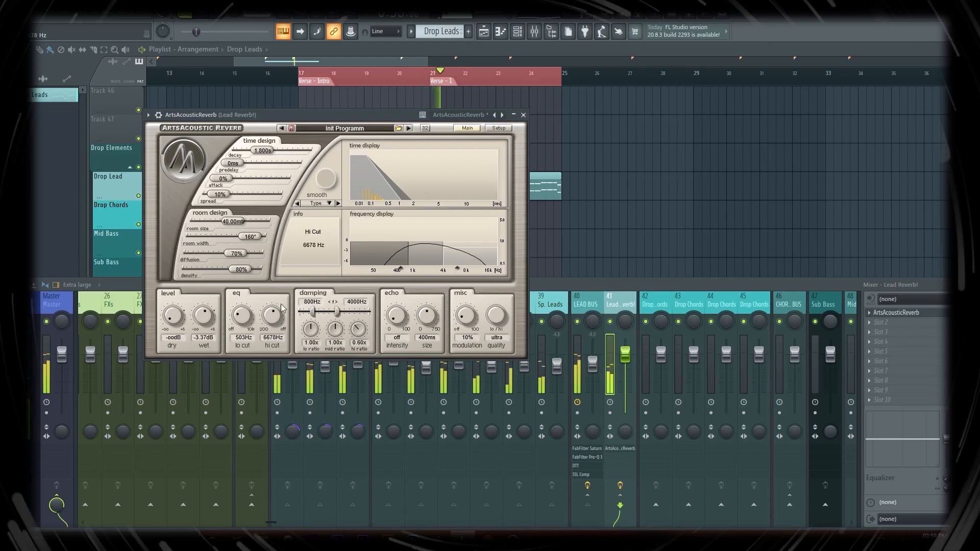
pyautogui.moveTo(274, 115); pyautogui.dragTo(268, 113)
pyautogui.click(323, 202)
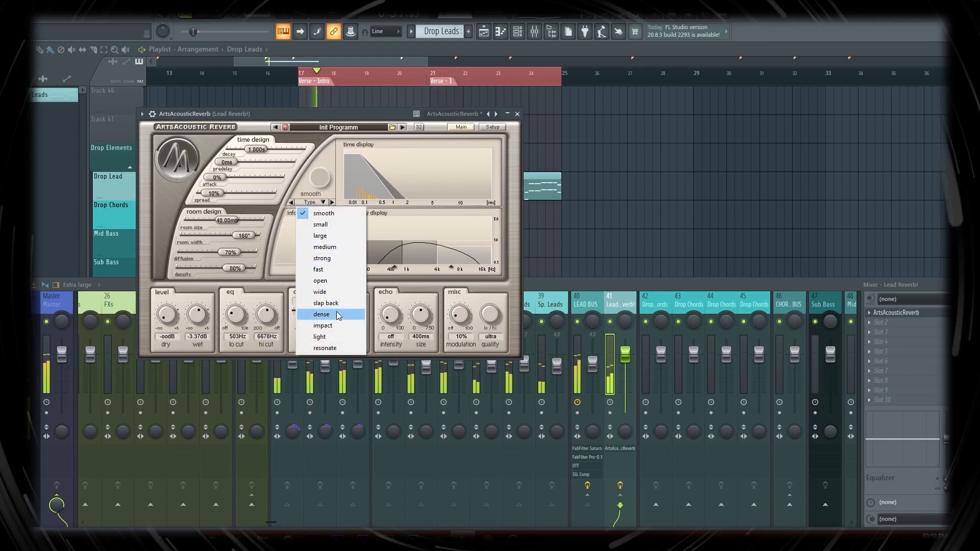
pyautogui.click(322, 291)
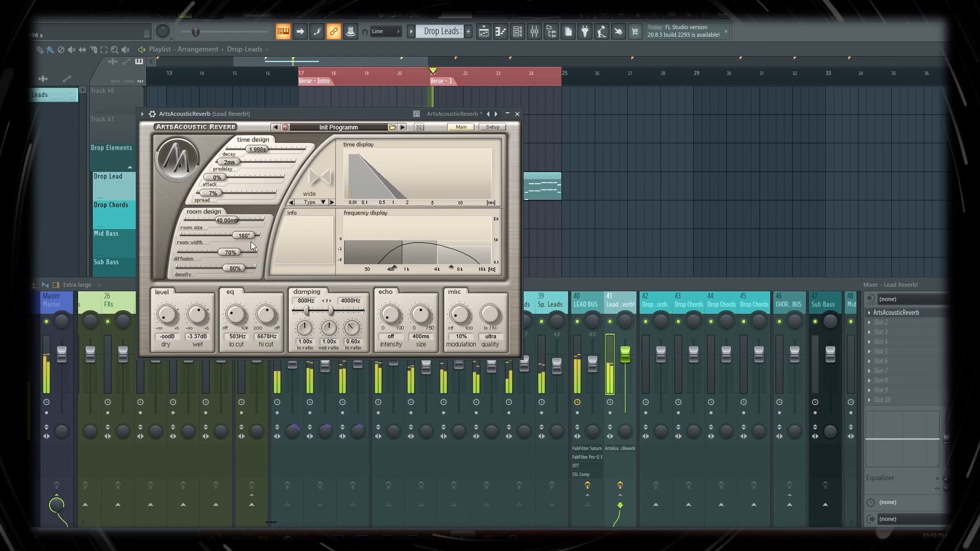
pyautogui.click(517, 113)
# Step: Compare the leads with and without the Lead Reverb! track during playback
pyautogui.press('space')
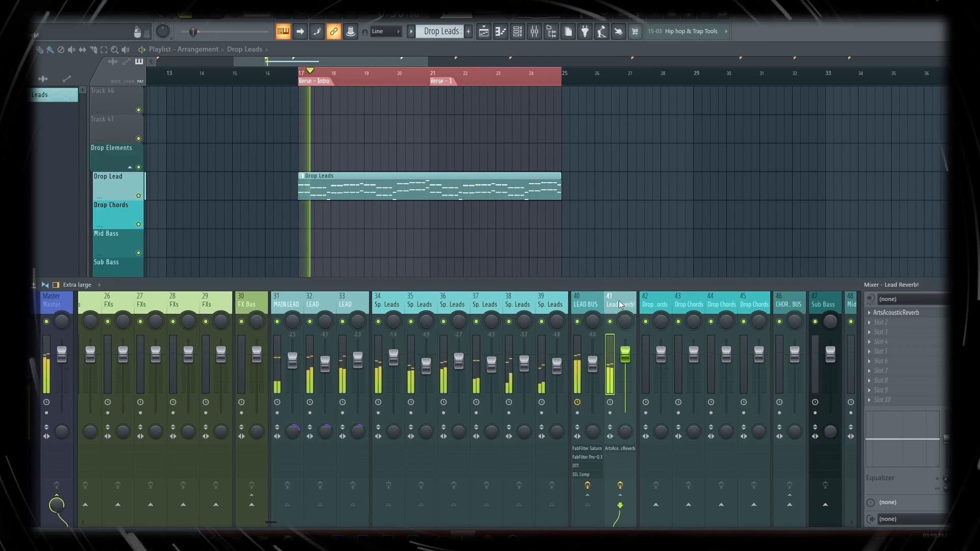
pyautogui.press('space')
pyautogui.click(612, 322)
pyautogui.press('space')
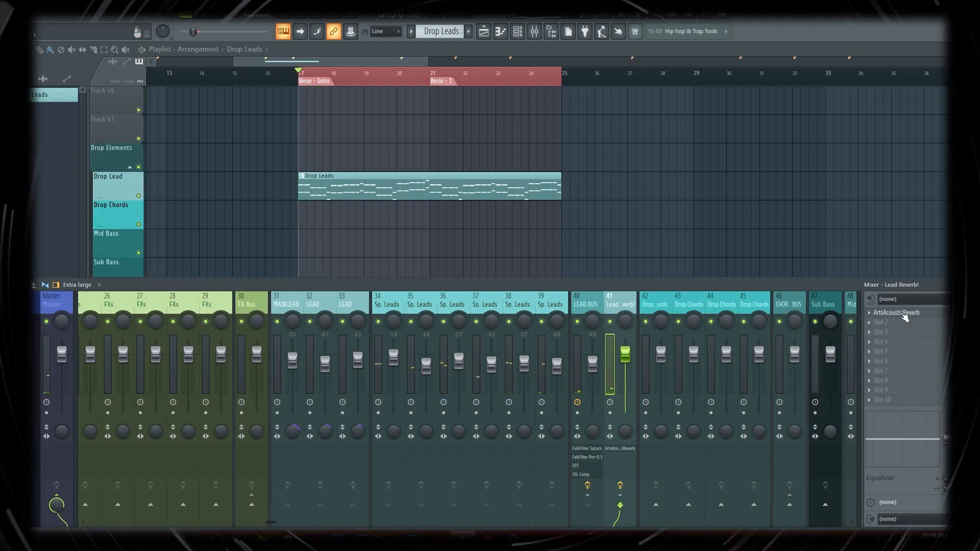
# Step: Place Fruity Peak Controller in the first effect slot of Lead Reverb!, with ArtsAcousticReverb in the fourth slot, and close its window
pyautogui.click(904, 346)
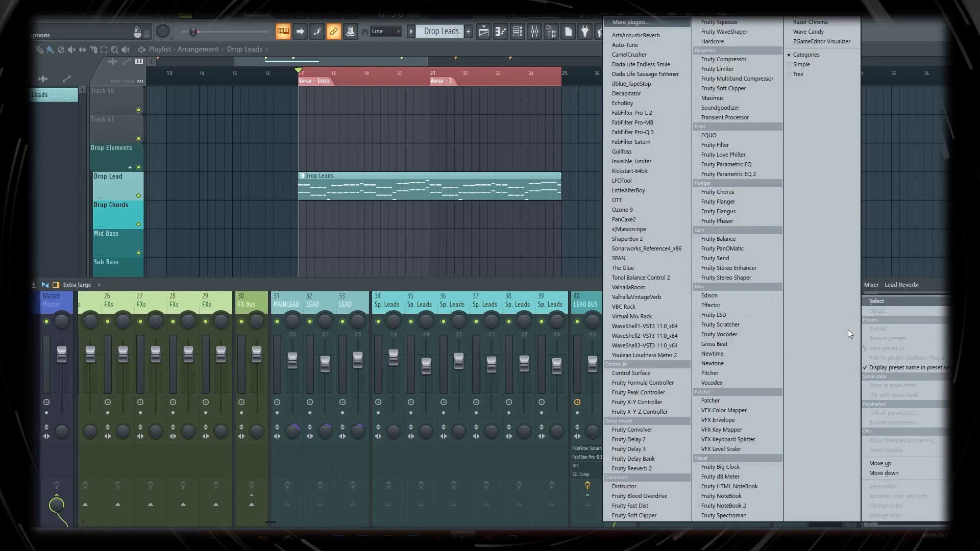
pyautogui.click(658, 396)
pyautogui.moveTo(222, 111); pyautogui.dragTo(435, 180)
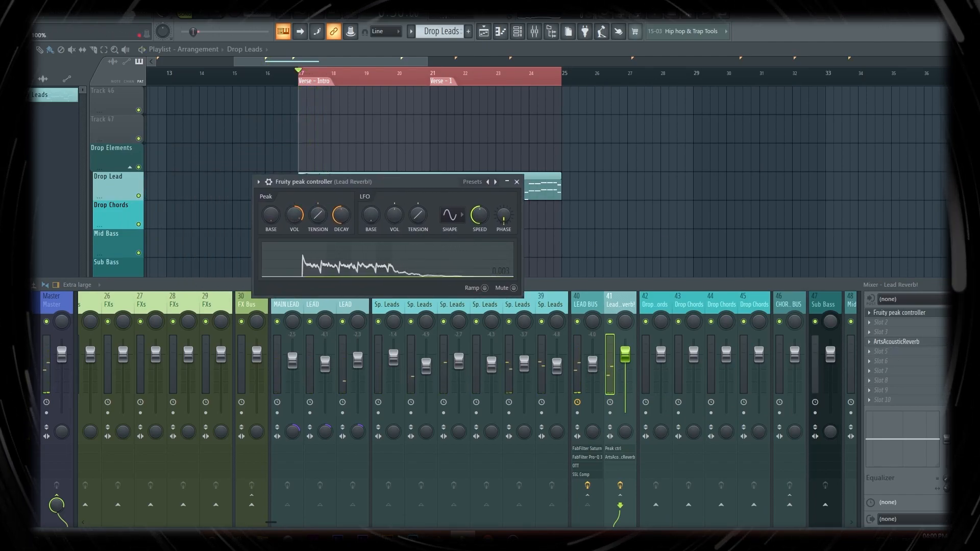
pyautogui.rightClick(960, 342)
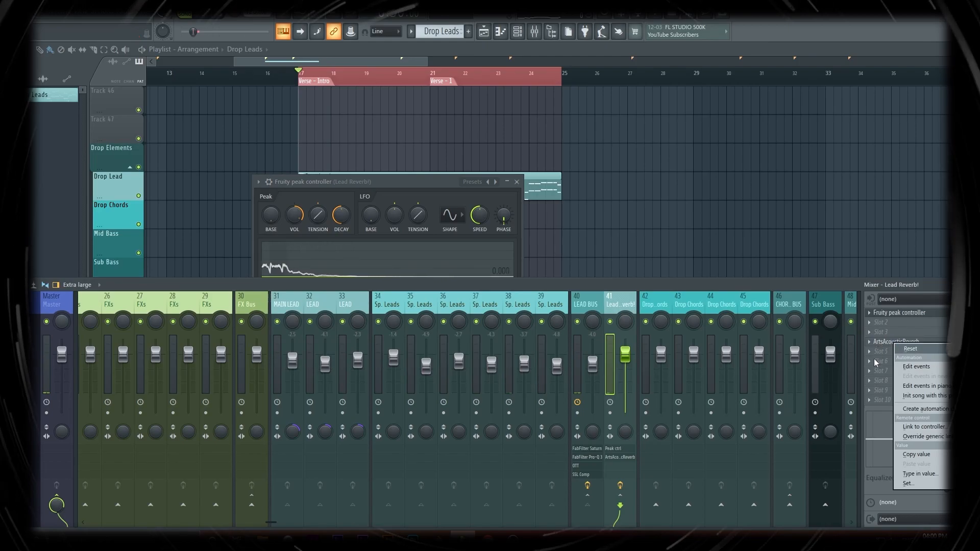
pyautogui.click(512, 183)
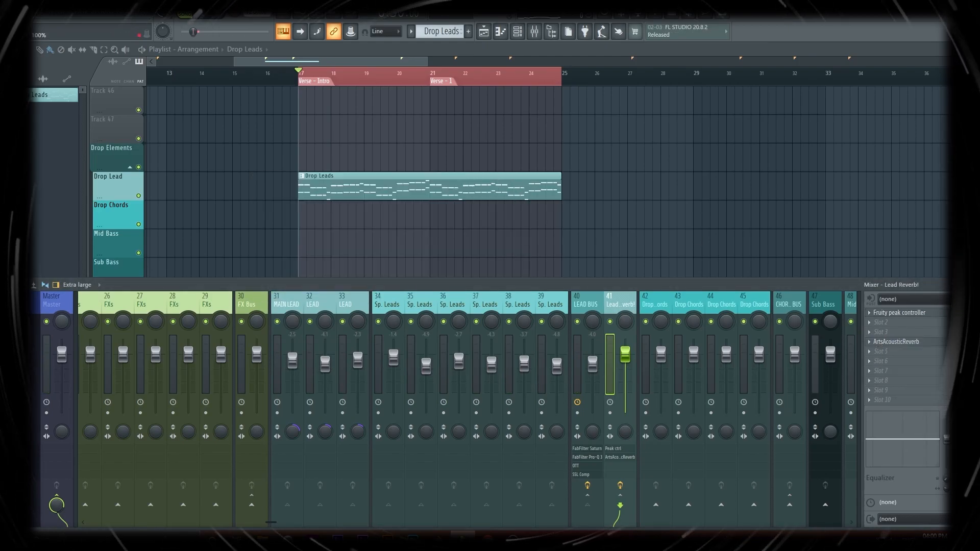
# Step: Link ArtsAcousticReverb's mix level on Lead Reverb! to Peak ctrl - Peak with the inverted mapping formula 1-Input
pyautogui.press('space')
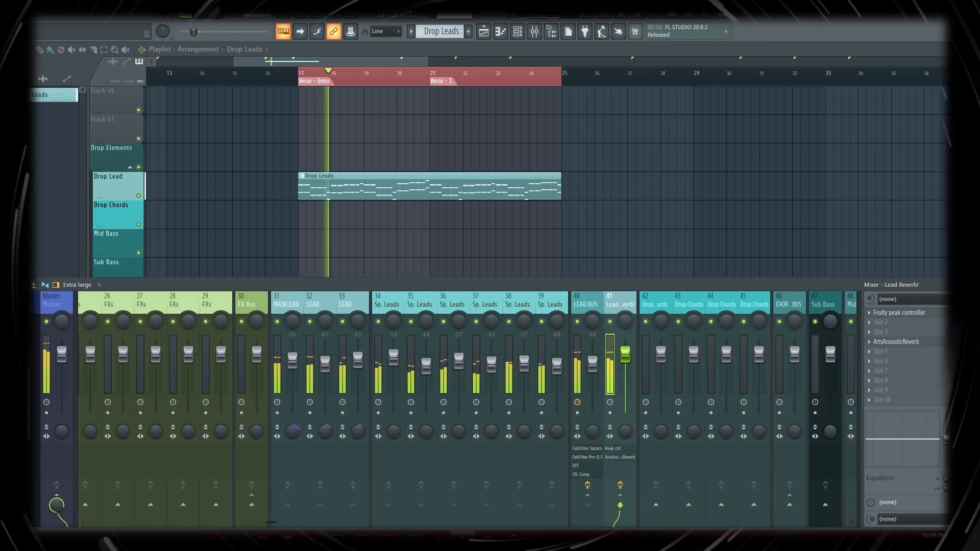
pyautogui.rightClick(961, 343)
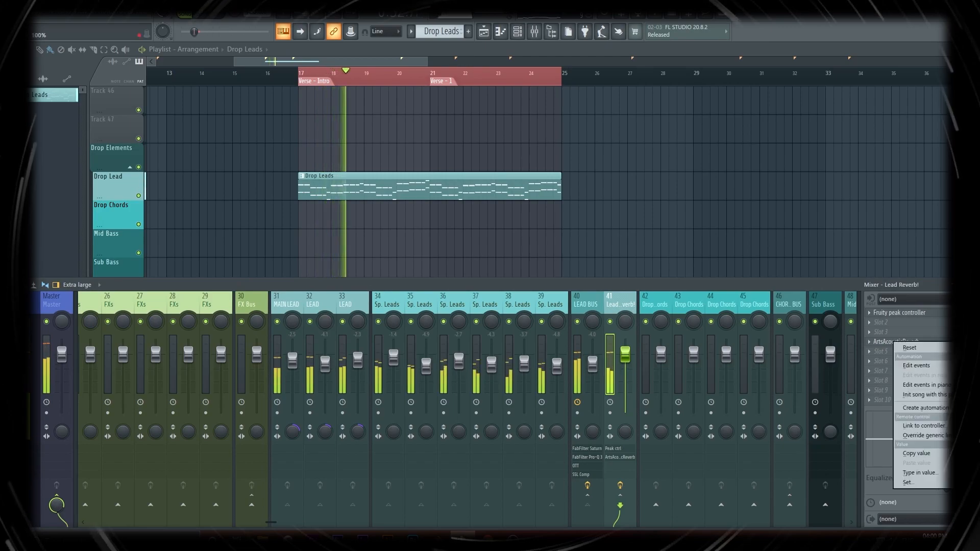
pyautogui.click(923, 426)
pyautogui.click(454, 245)
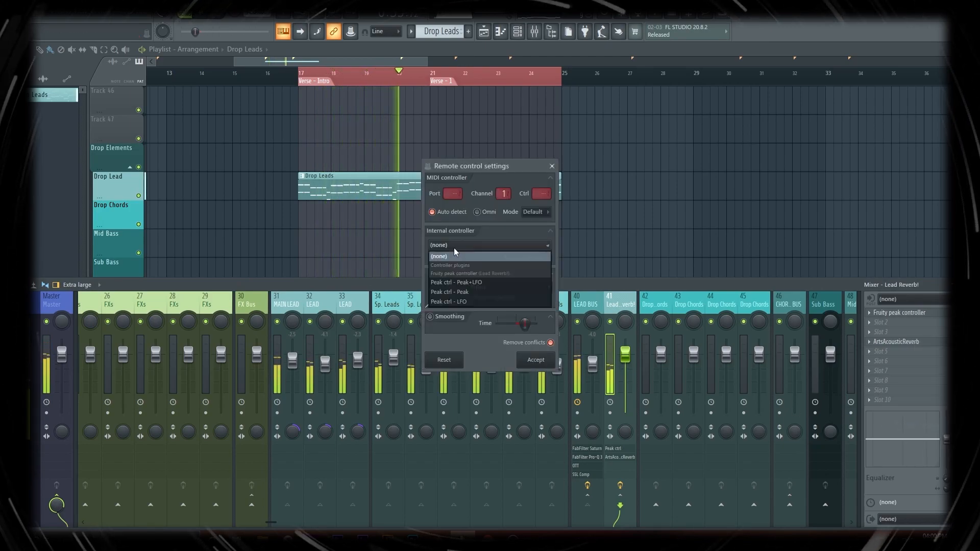
pyautogui.click(467, 291)
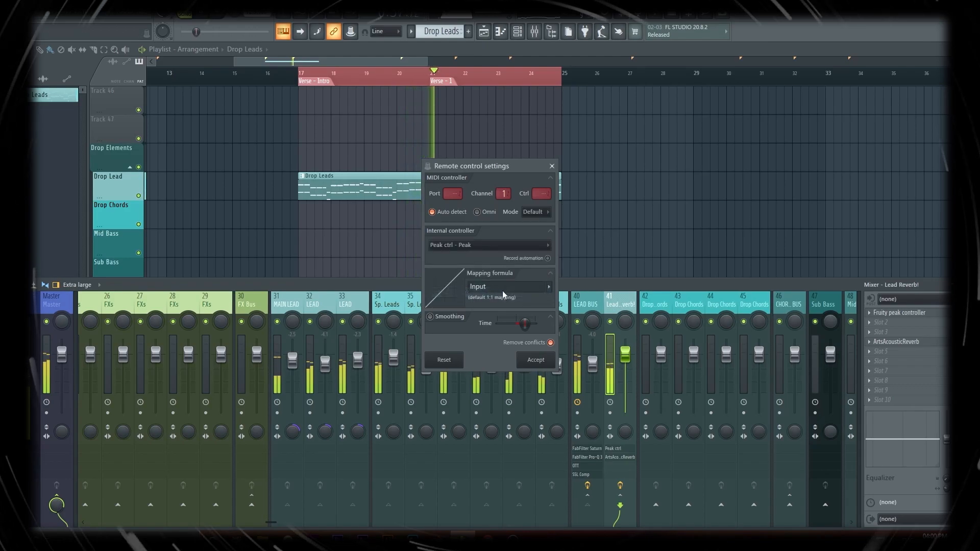
pyautogui.click(550, 287)
pyautogui.click(567, 318)
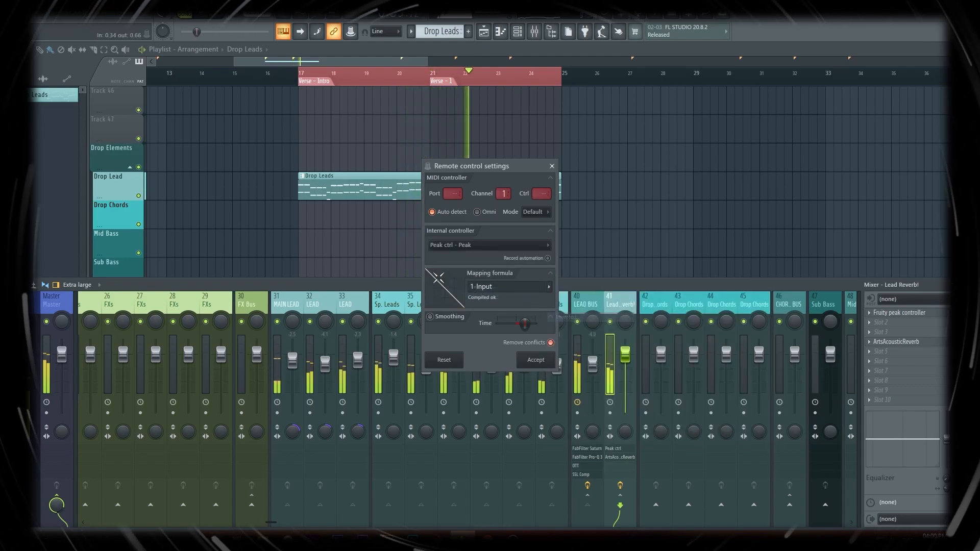
pyautogui.click(536, 361)
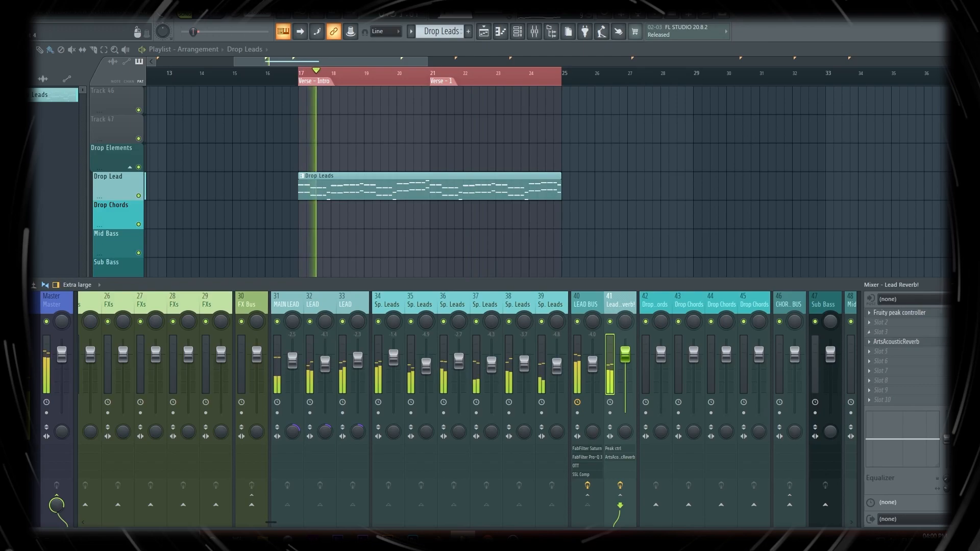
# Step: Set the peak volume in Lead Reverb!'s Fruity Peak Controller to 48% during playback and close the plugin
pyautogui.click(898, 313)
pyautogui.press('space')
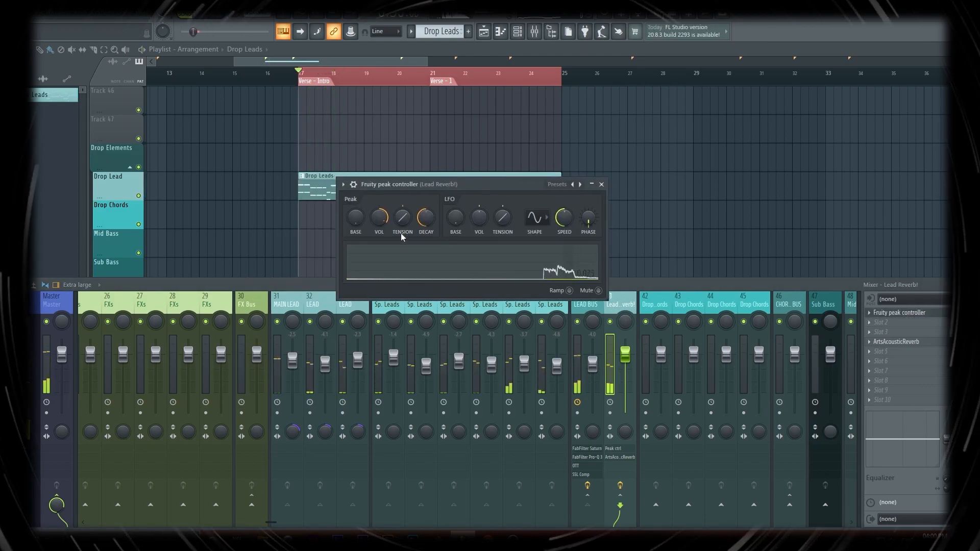
pyautogui.press('space')
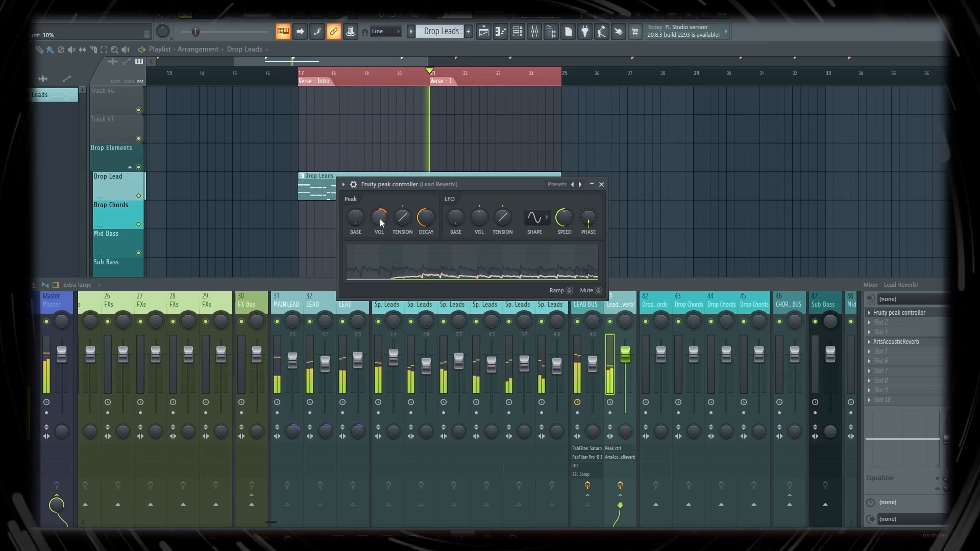
pyautogui.moveTo(380, 220); pyautogui.dragTo(379, 201)
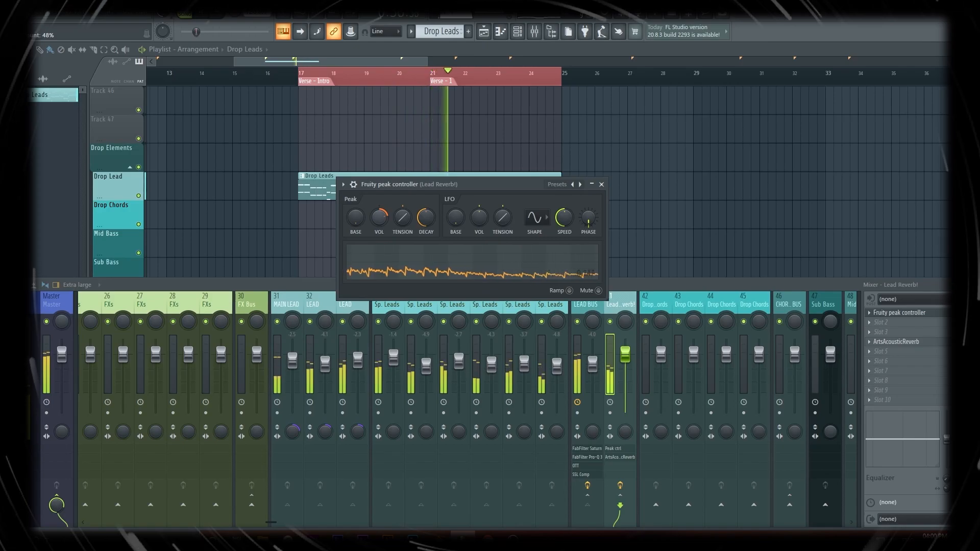
pyautogui.click(602, 184)
# Step: Set ArtsAcousticReverb's wet level on Lead Reverb! to 0.00 dB and close the plugin
pyautogui.click(896, 341)
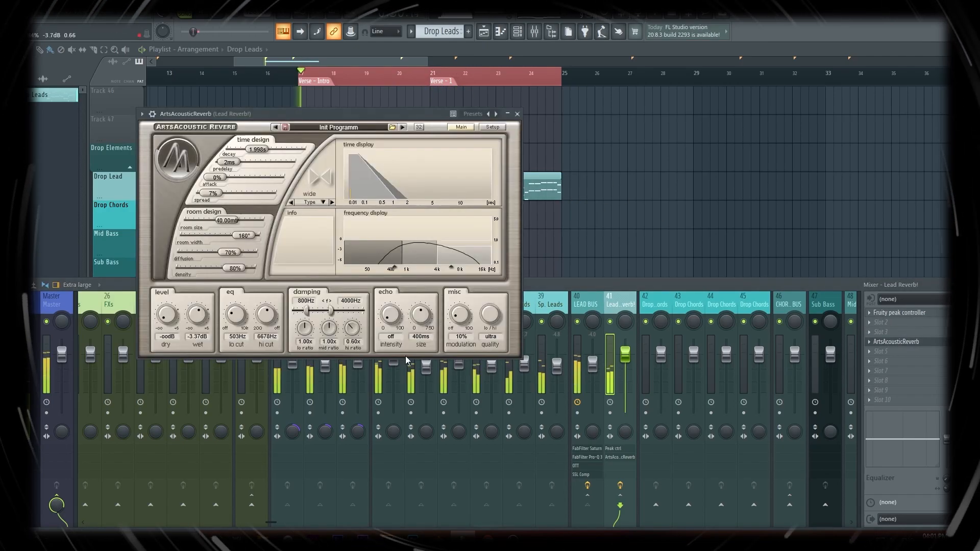
pyautogui.rightClick(202, 319)
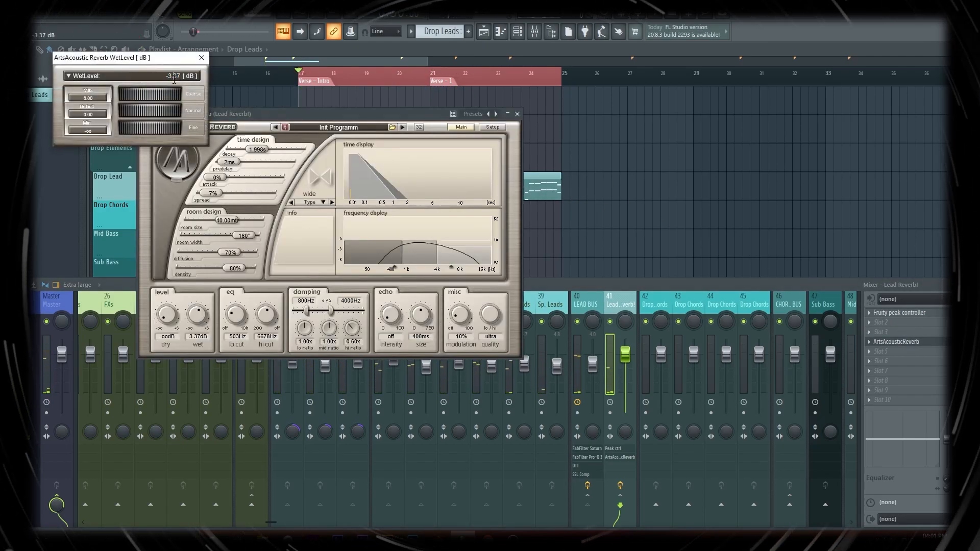
pyautogui.click(202, 58)
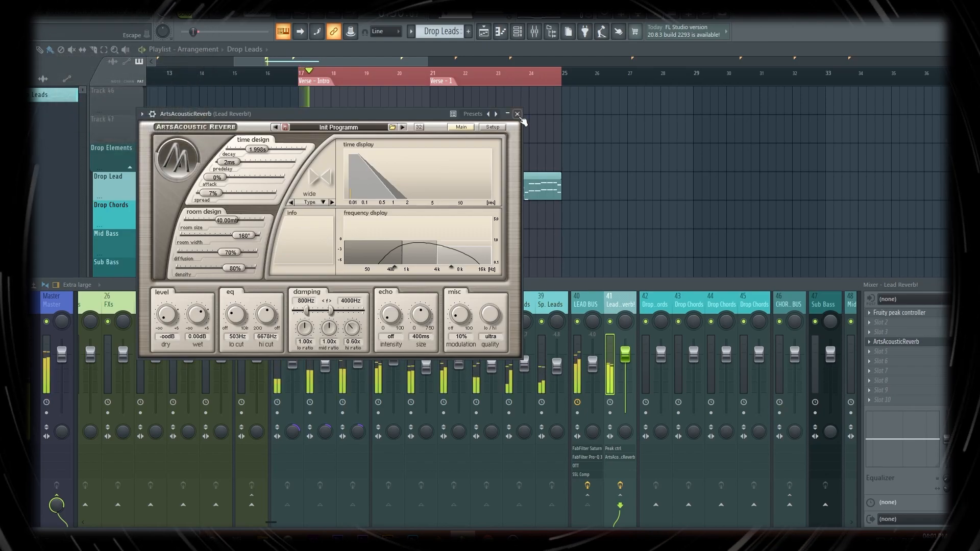
pyautogui.click(517, 114)
# Step: Adjust the Peak Controller's peak volume to 84% and check the ducked reverb with the controller's input sound muted
pyautogui.click(899, 312)
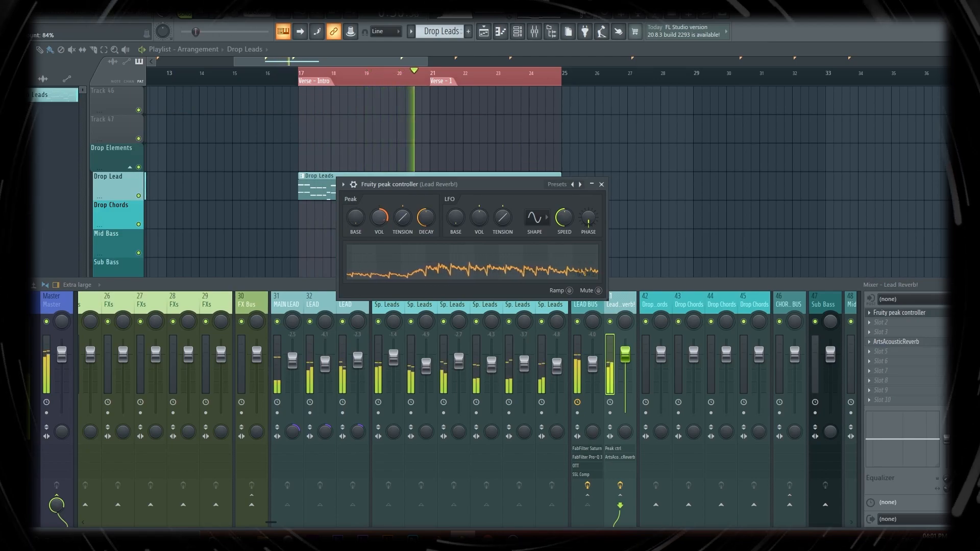
pyautogui.click(602, 184)
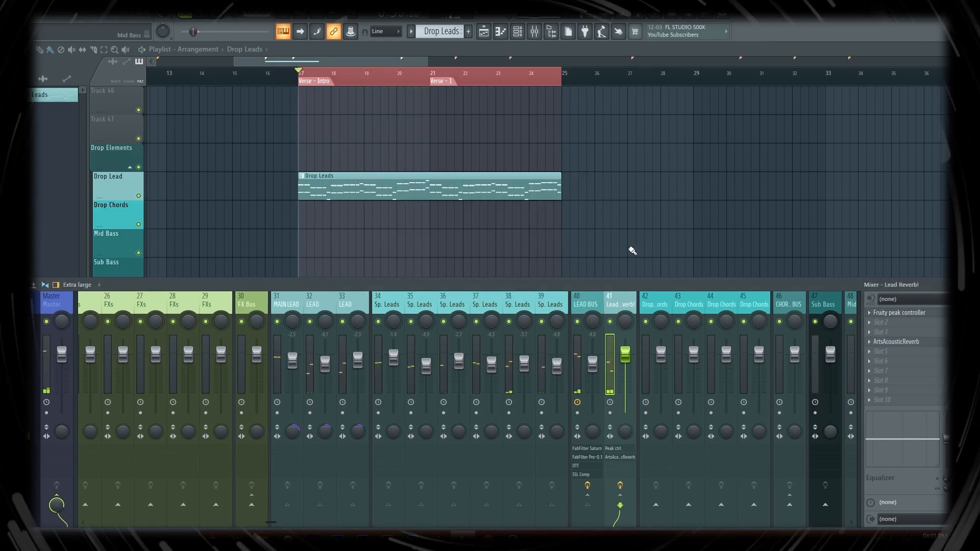
pyautogui.click(899, 313)
pyautogui.press('space')
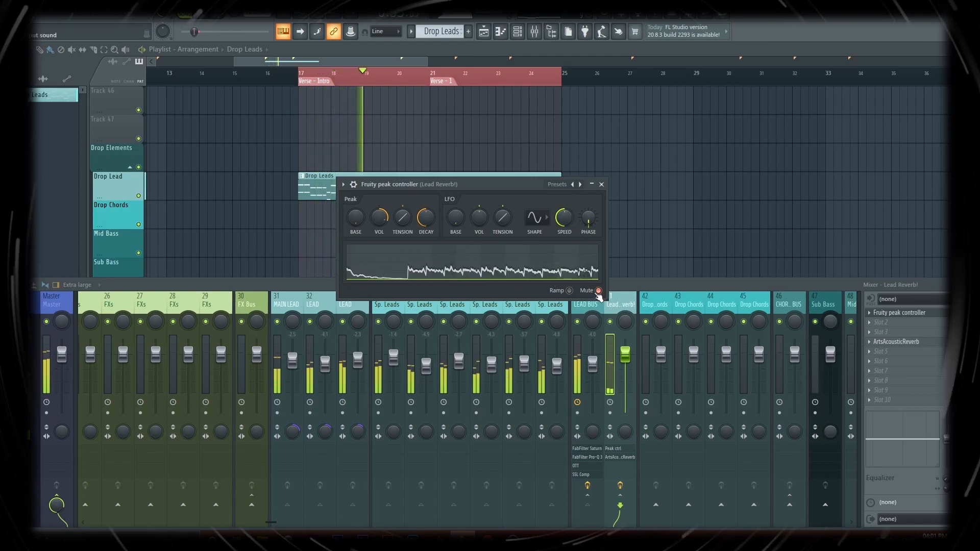
pyautogui.press('space')
pyautogui.click(601, 184)
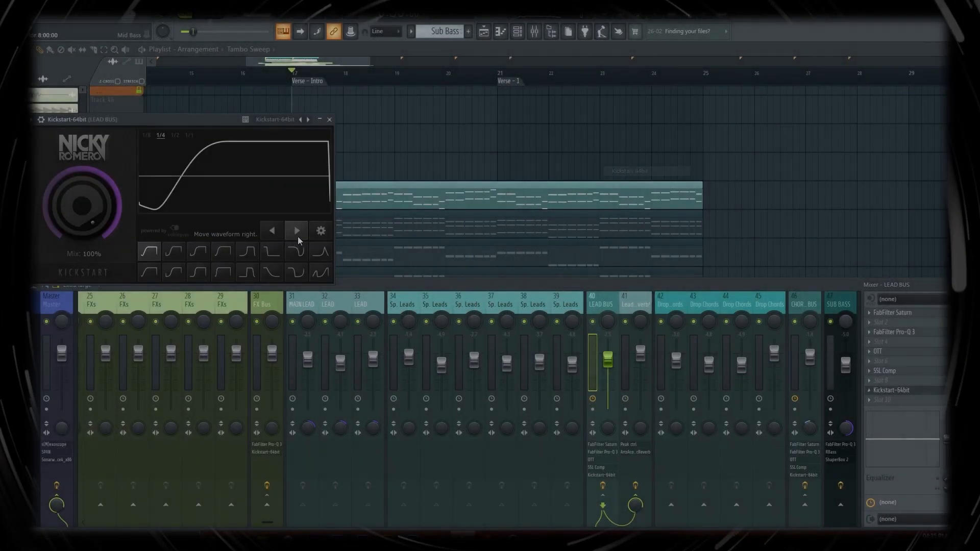
# Step: Set Kickstart's mix on LEAD BUS to 80% while auditioning the leads, and close the plugin
pyautogui.moveTo(194, 123); pyautogui.dragTo(370, 140)
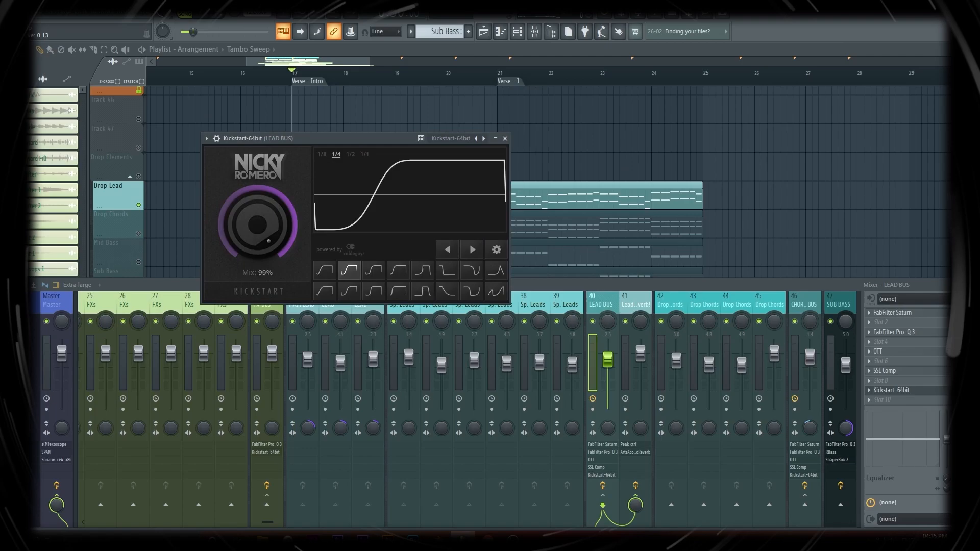
pyautogui.moveTo(254, 233); pyautogui.dragTo(254, 225)
pyautogui.press('space')
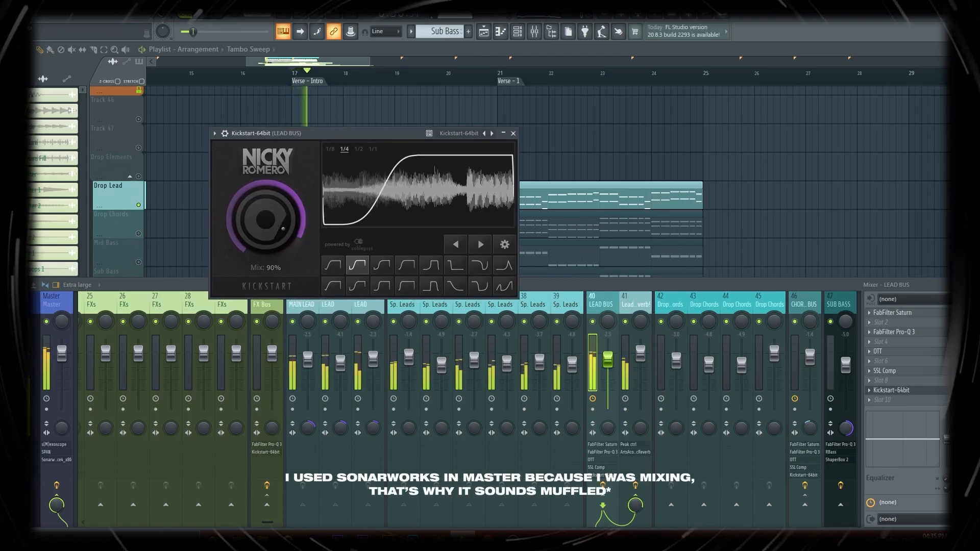
pyautogui.moveTo(253, 224); pyautogui.dragTo(253, 241)
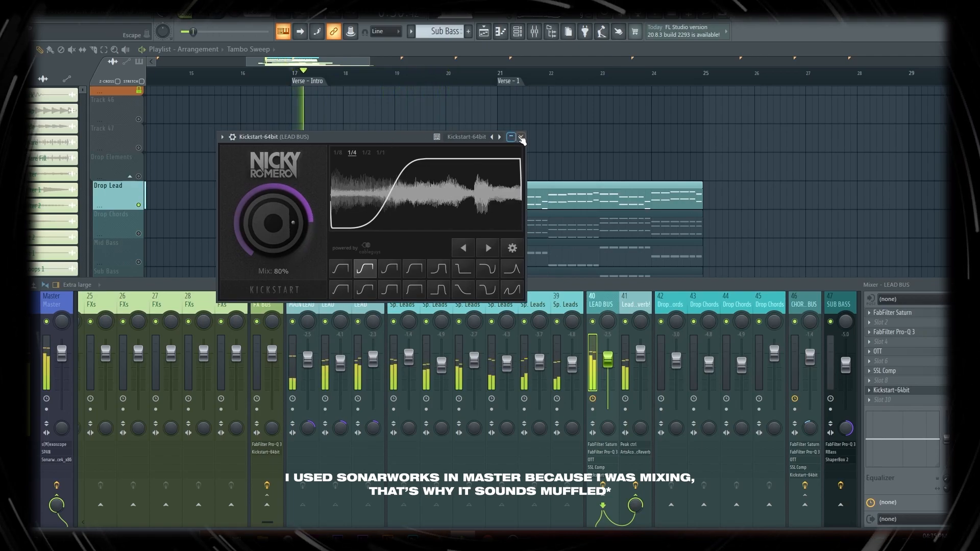
pyautogui.click(524, 134)
# Step: Stop playback, expand the Drop Drums group and take the Drop Lead track out of solo so all tracks are enabled
pyautogui.scroll(-5, 471, 231)
pyautogui.press('space')
pyautogui.press('F9')
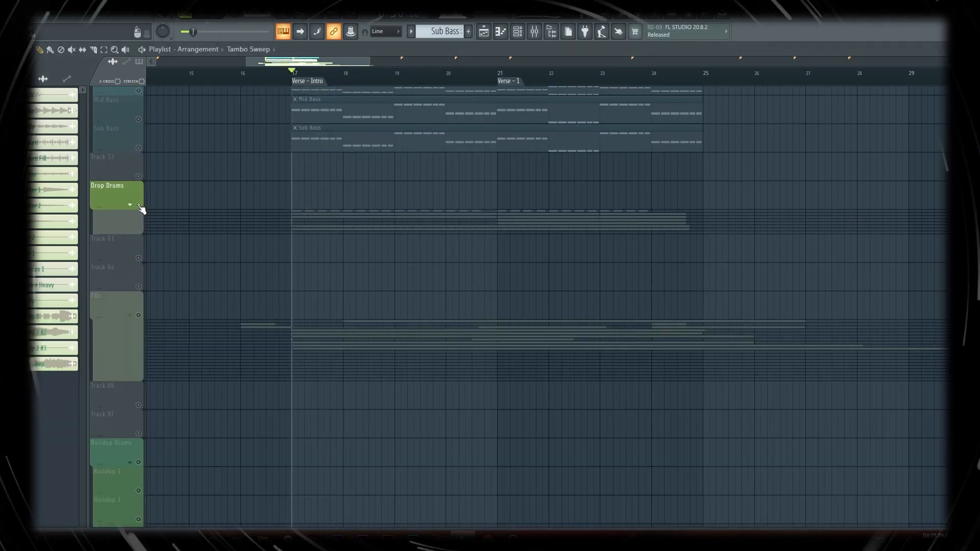
pyautogui.click(131, 206)
pyautogui.scroll(5, 152, 372)
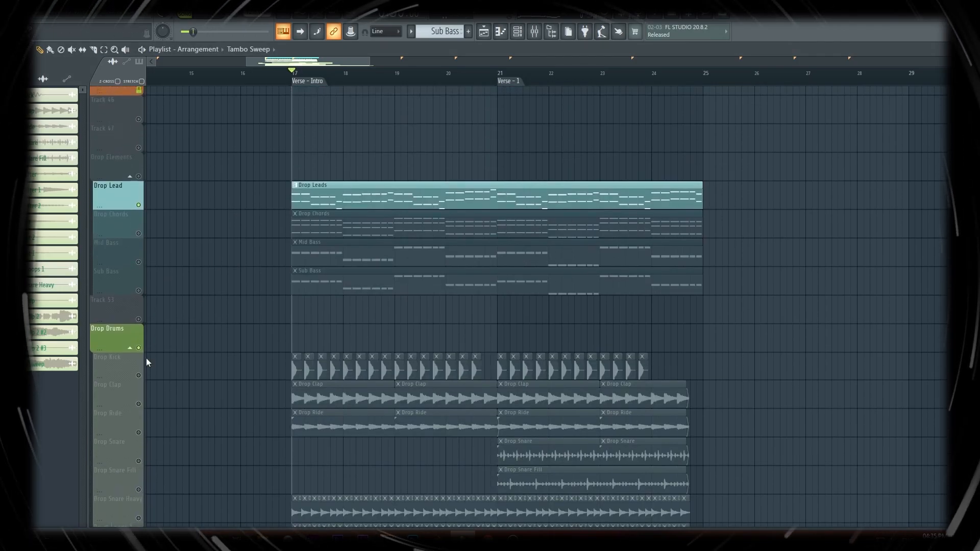
pyautogui.click(139, 348)
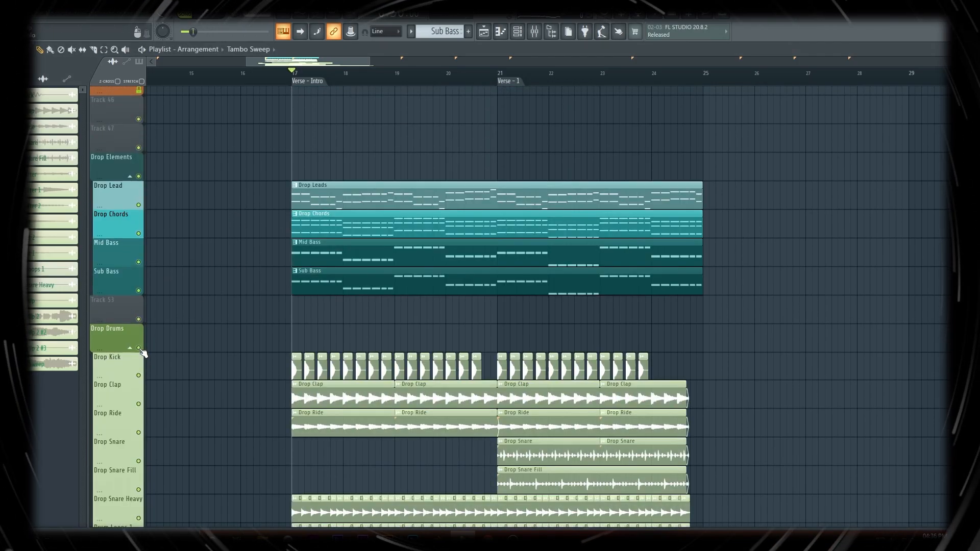
# Step: Play the full drop from bar 16 with the mixer hidden to hear leads, chords, basses and drums together
pyautogui.press('F9')
pyautogui.scroll(-3, 523, 256)
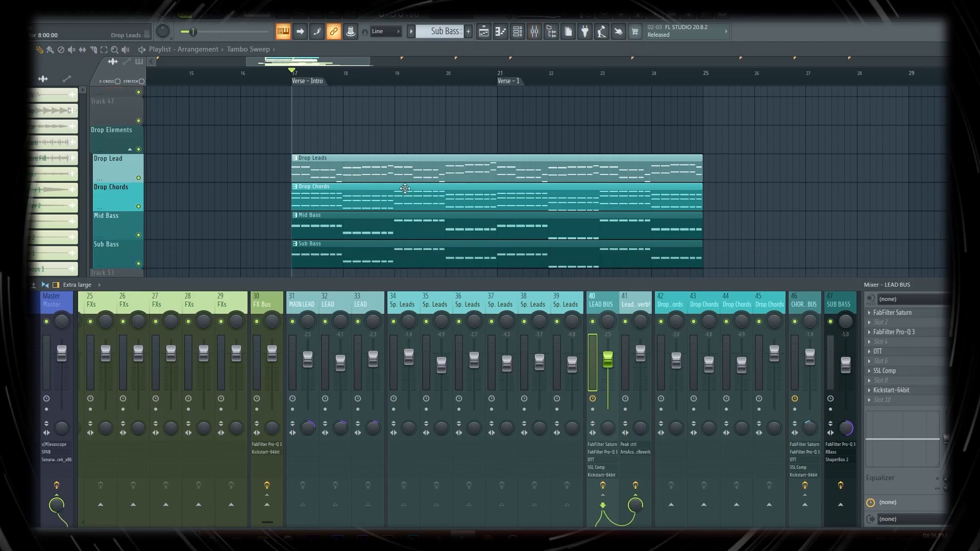
pyautogui.scroll(-3, 460, 296)
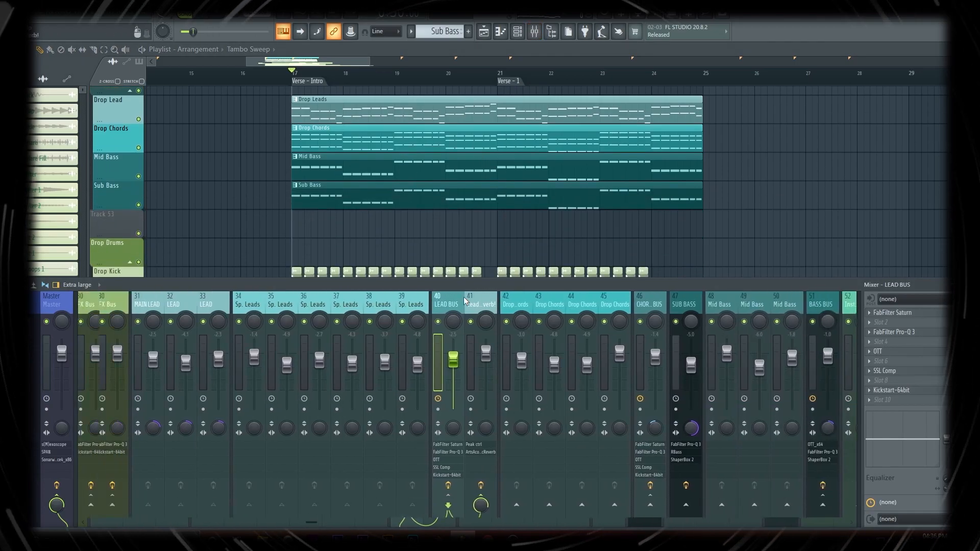
pyautogui.click(245, 81)
pyautogui.press('space')
pyautogui.click(534, 33)
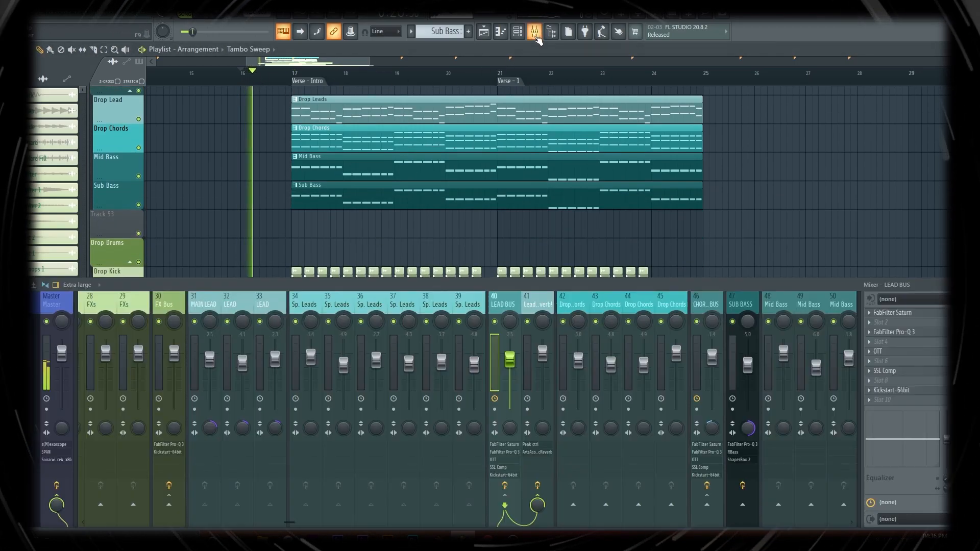
pyautogui.click(361, 60)
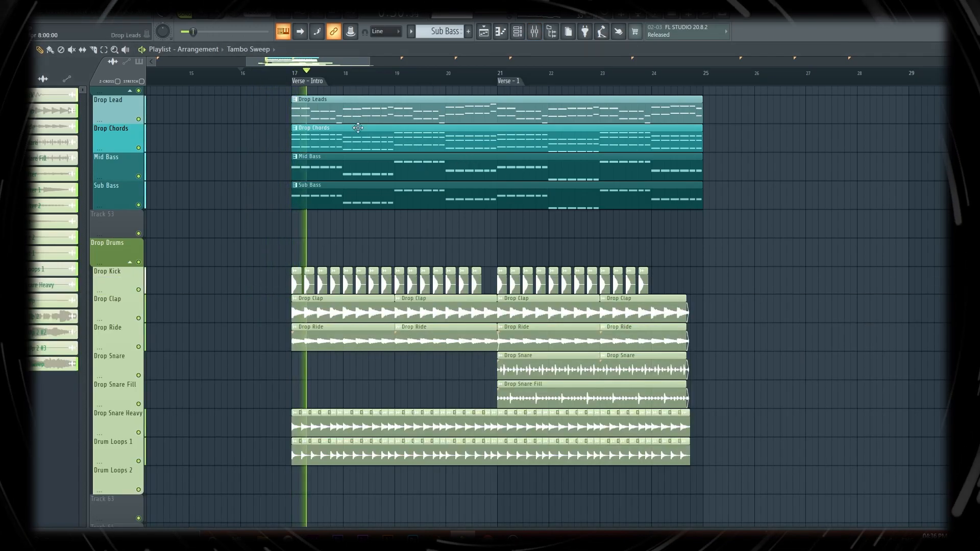
pyautogui.scroll(-2, 325, 179)
pyautogui.scroll(1, 326, 180)
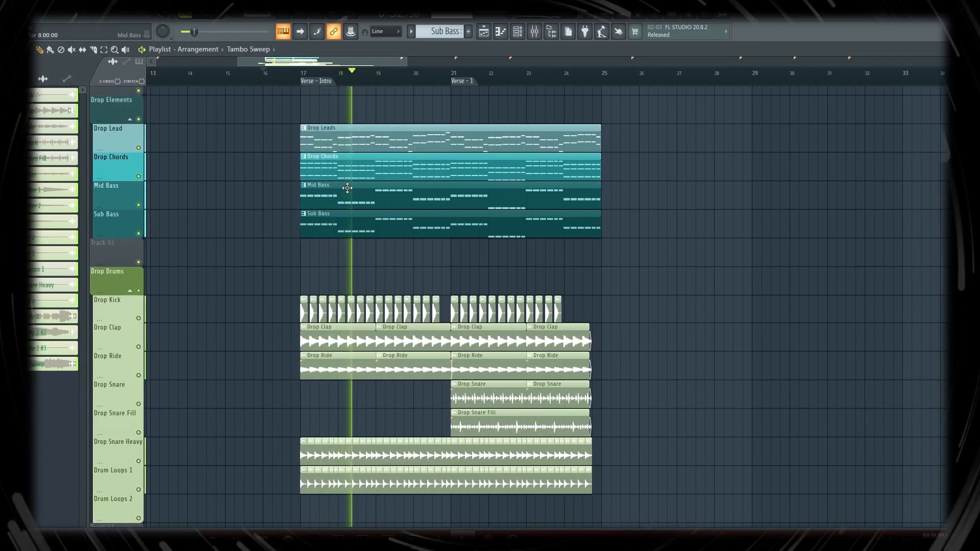